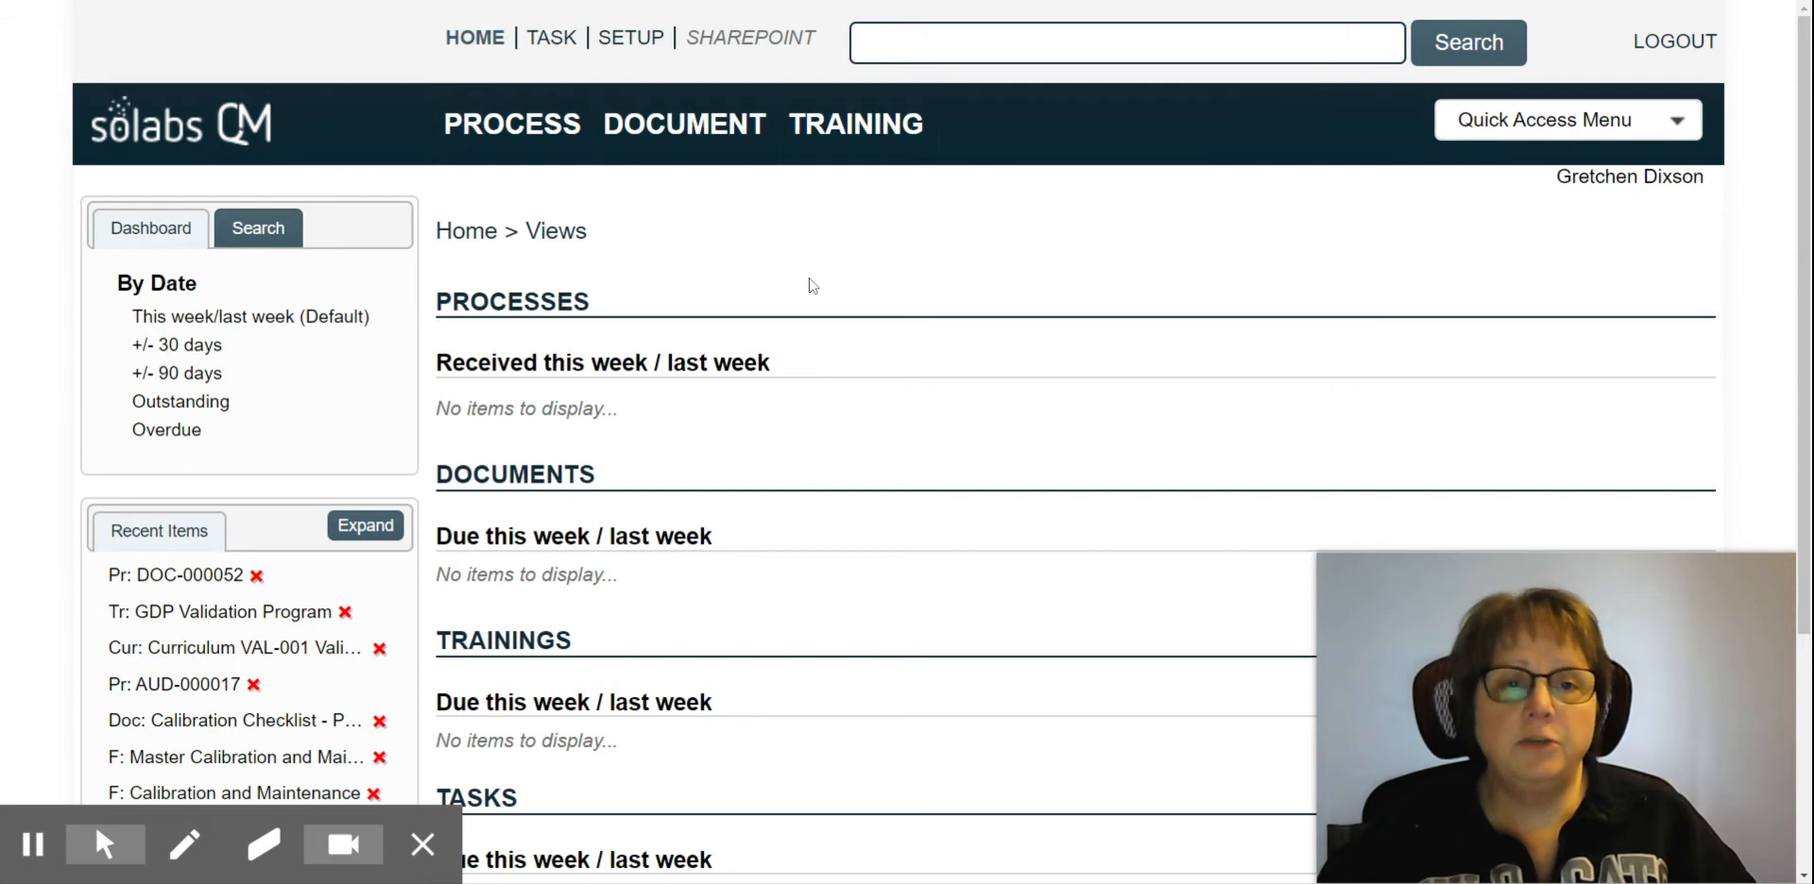
Step: Start a new Document Control (DOC) process and confirm its initiation
left_click(507, 132)
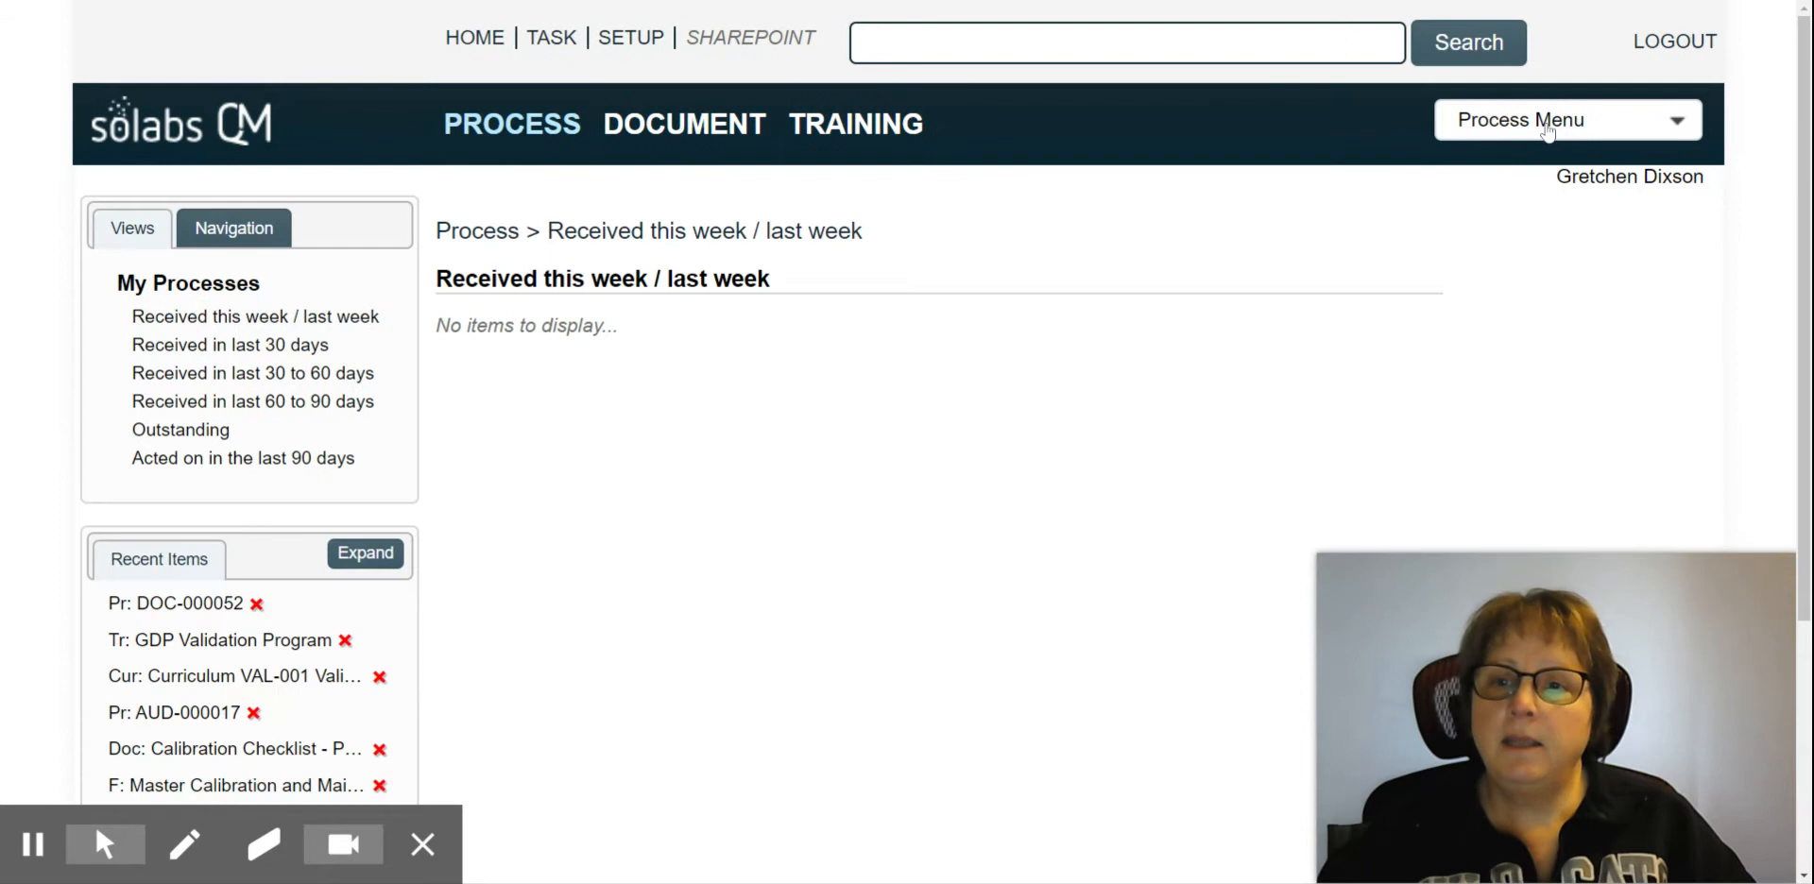
left_click(1547, 132)
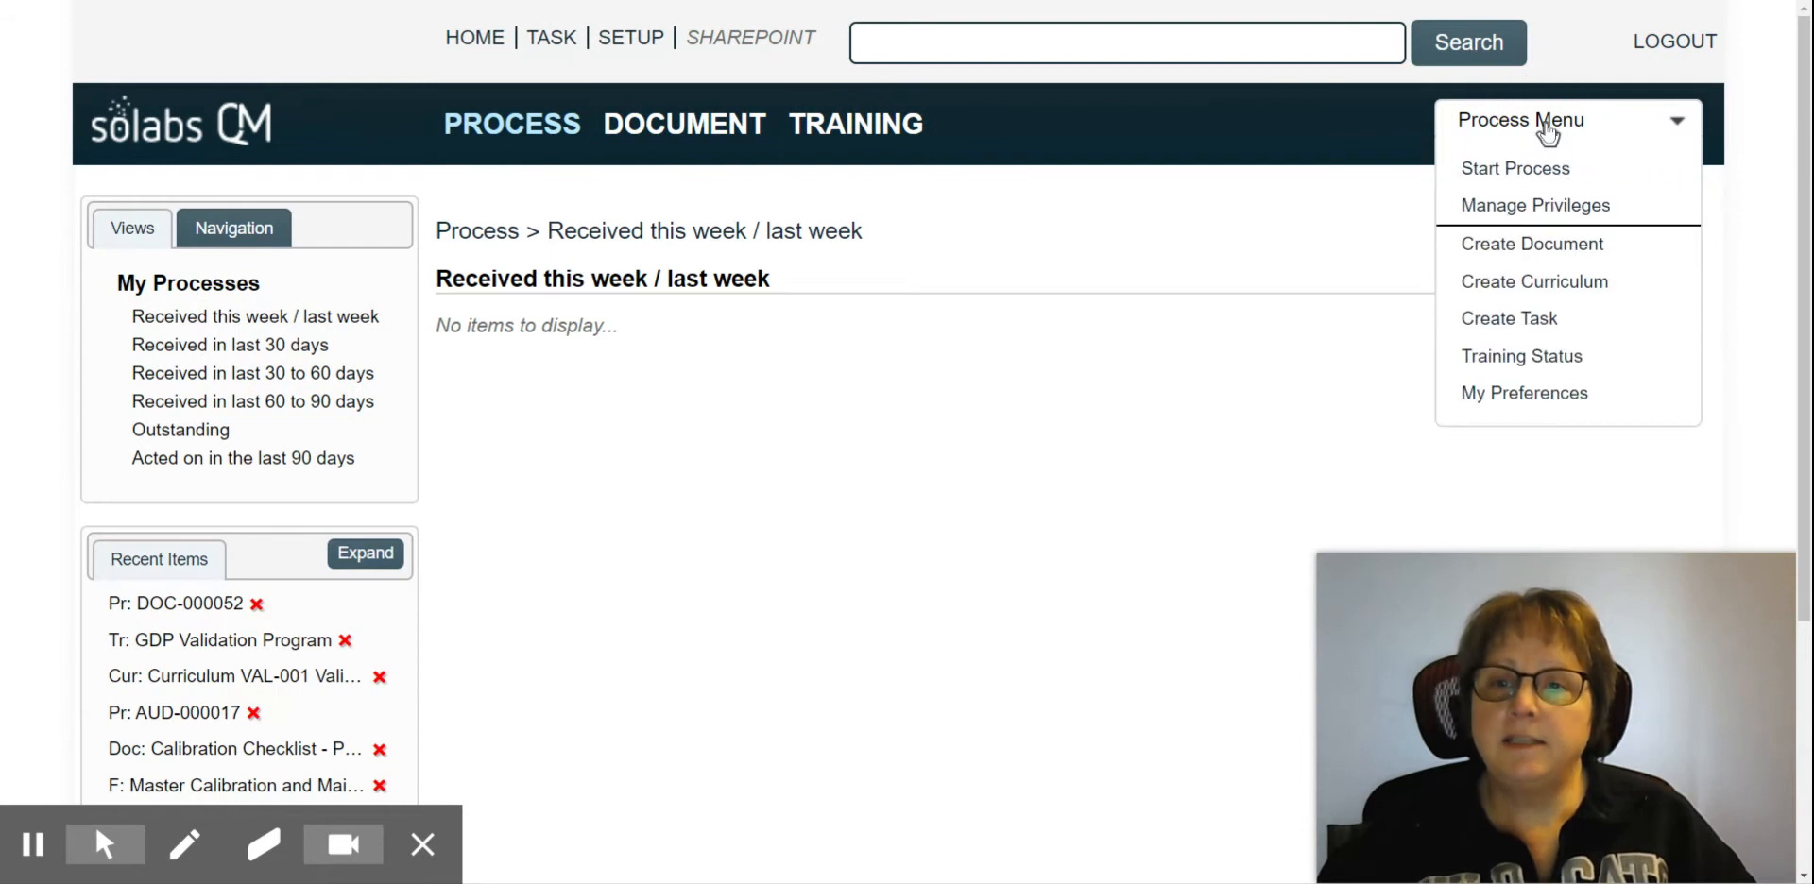
left_click(1526, 174)
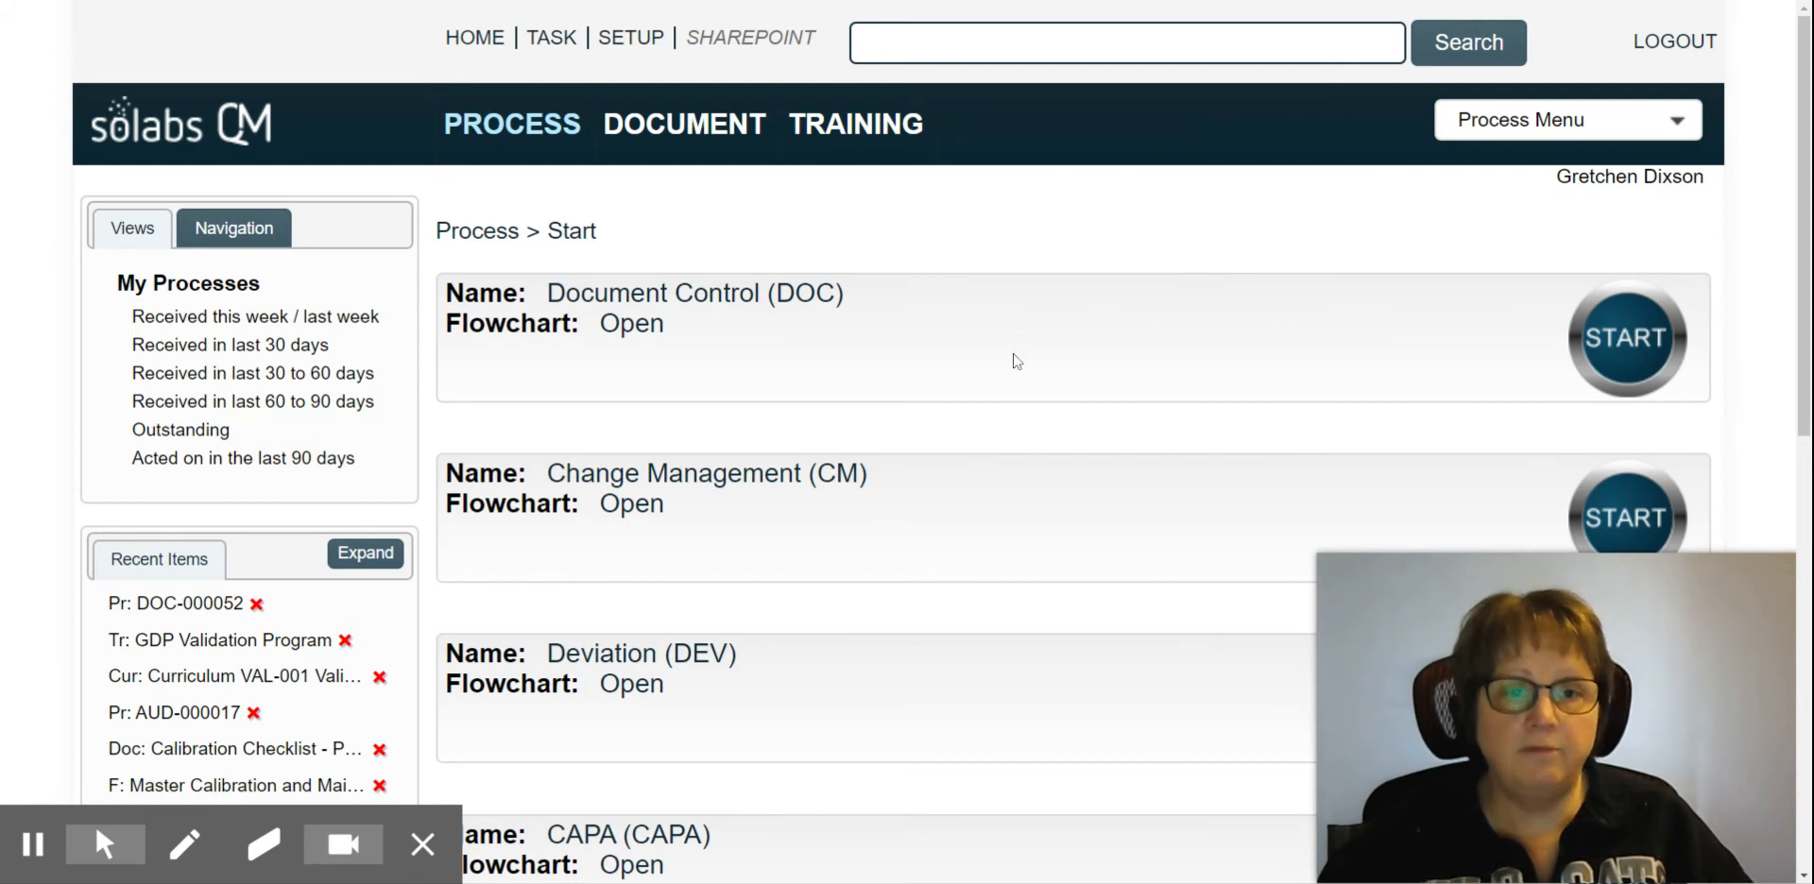
left_click(1640, 342)
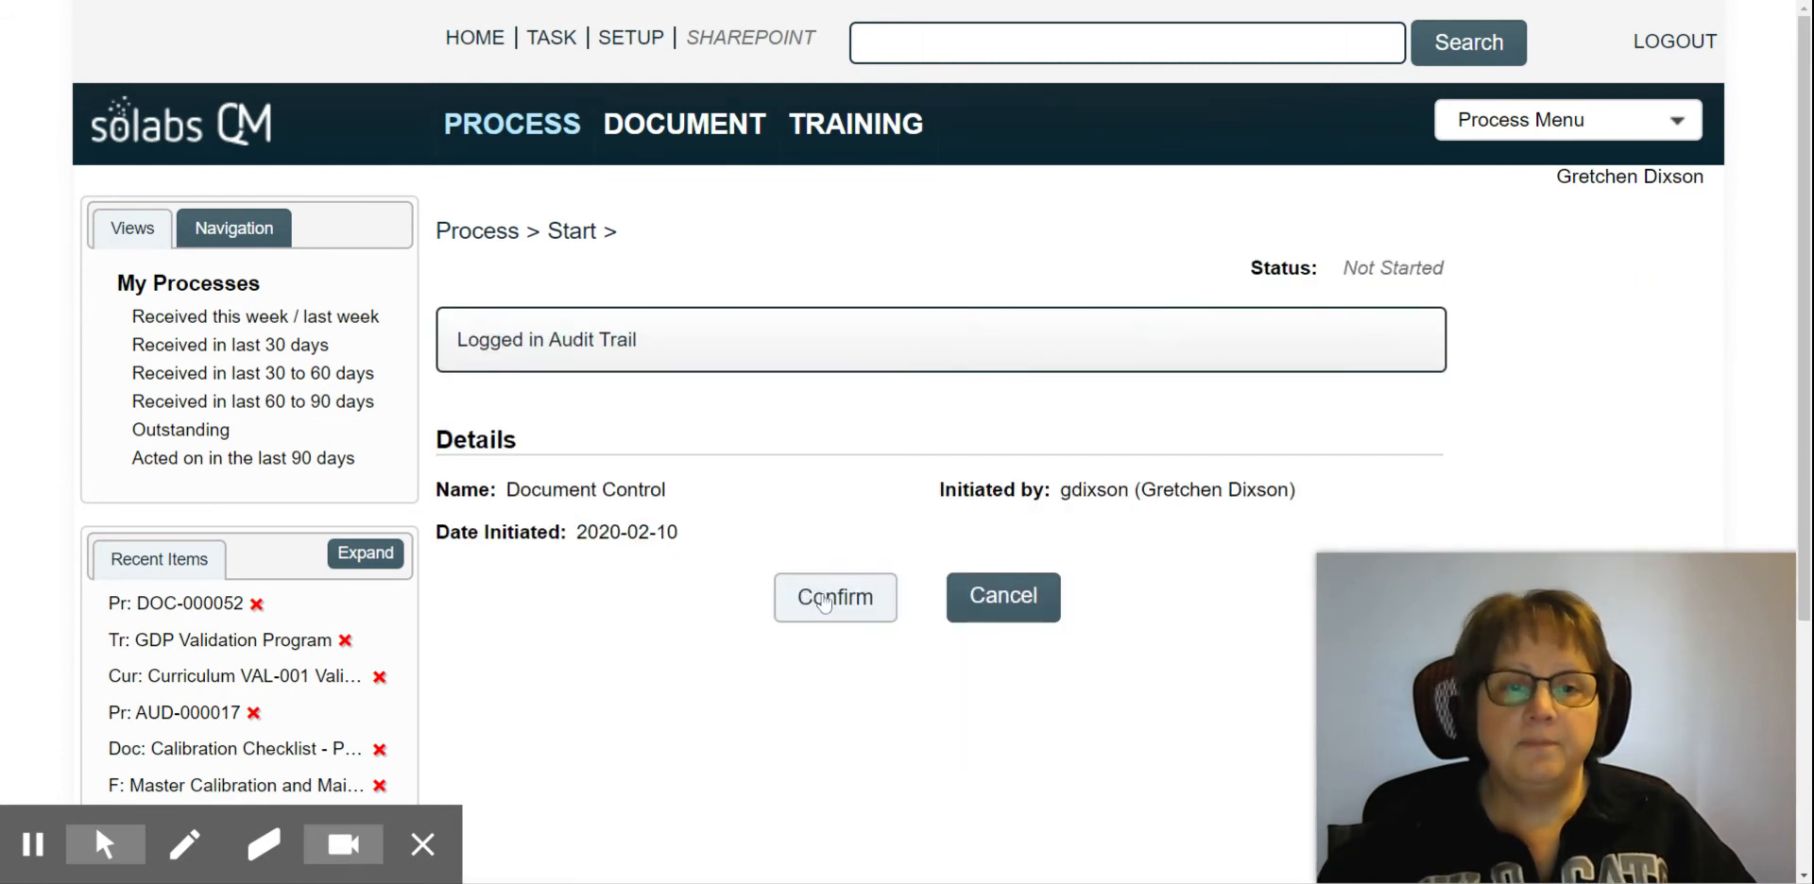
left_click(853, 606)
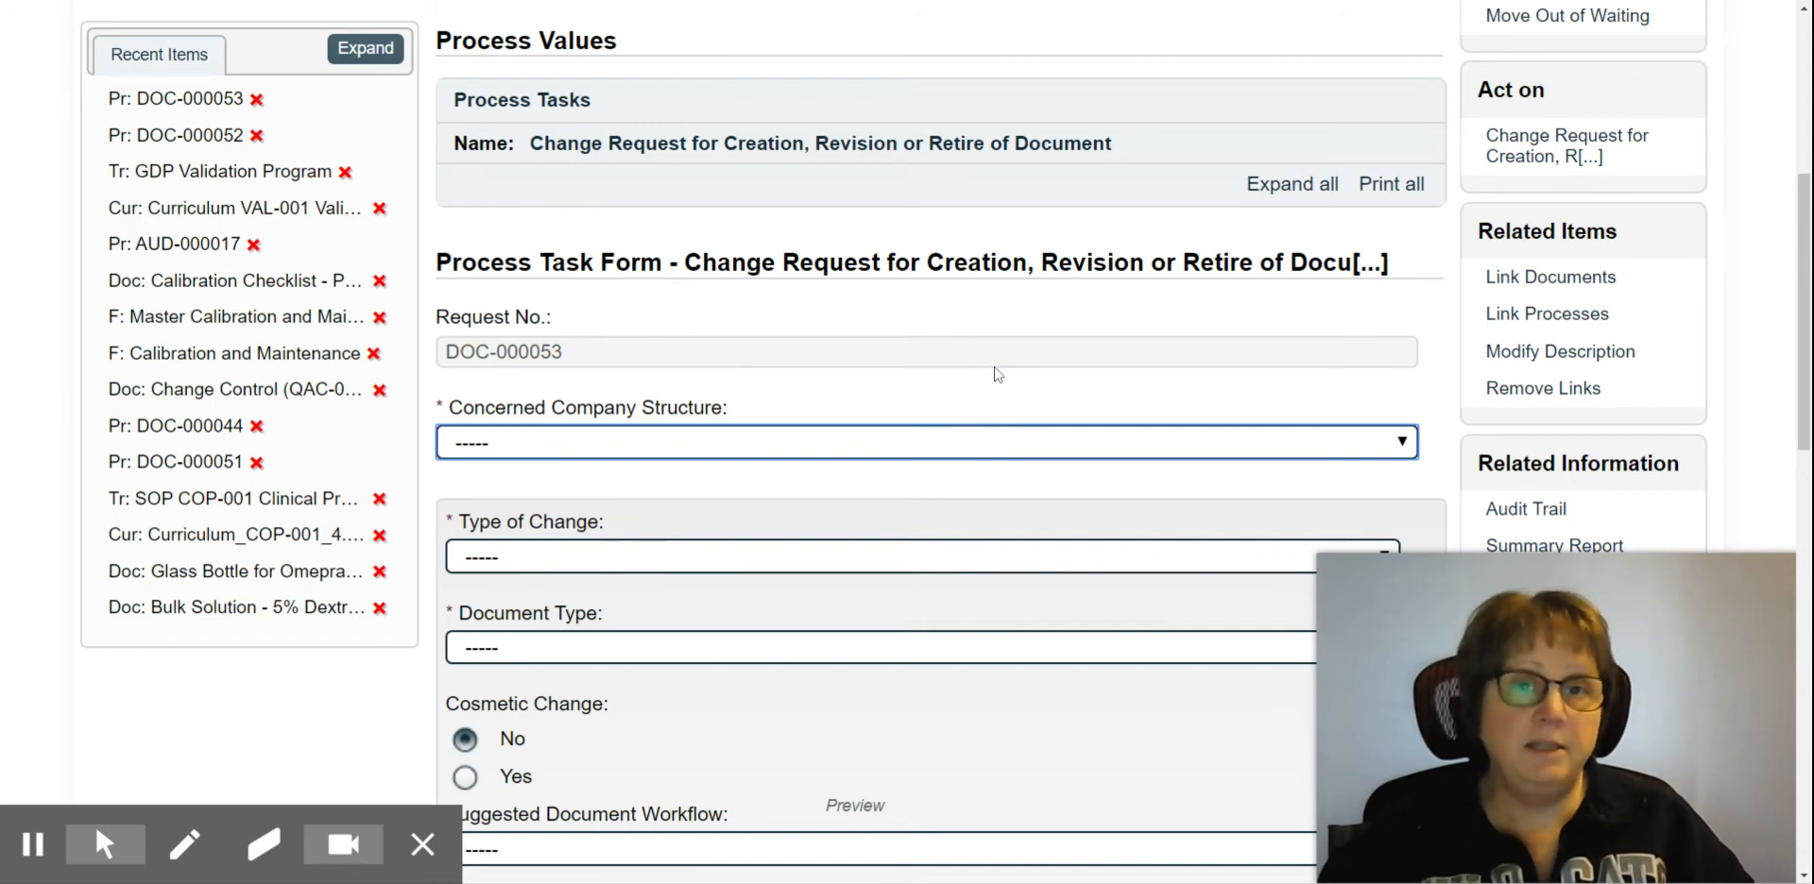
Step: Set the request's concerned company structure to All and its type of change to REVISION
scroll(1057, 426, "down", 2)
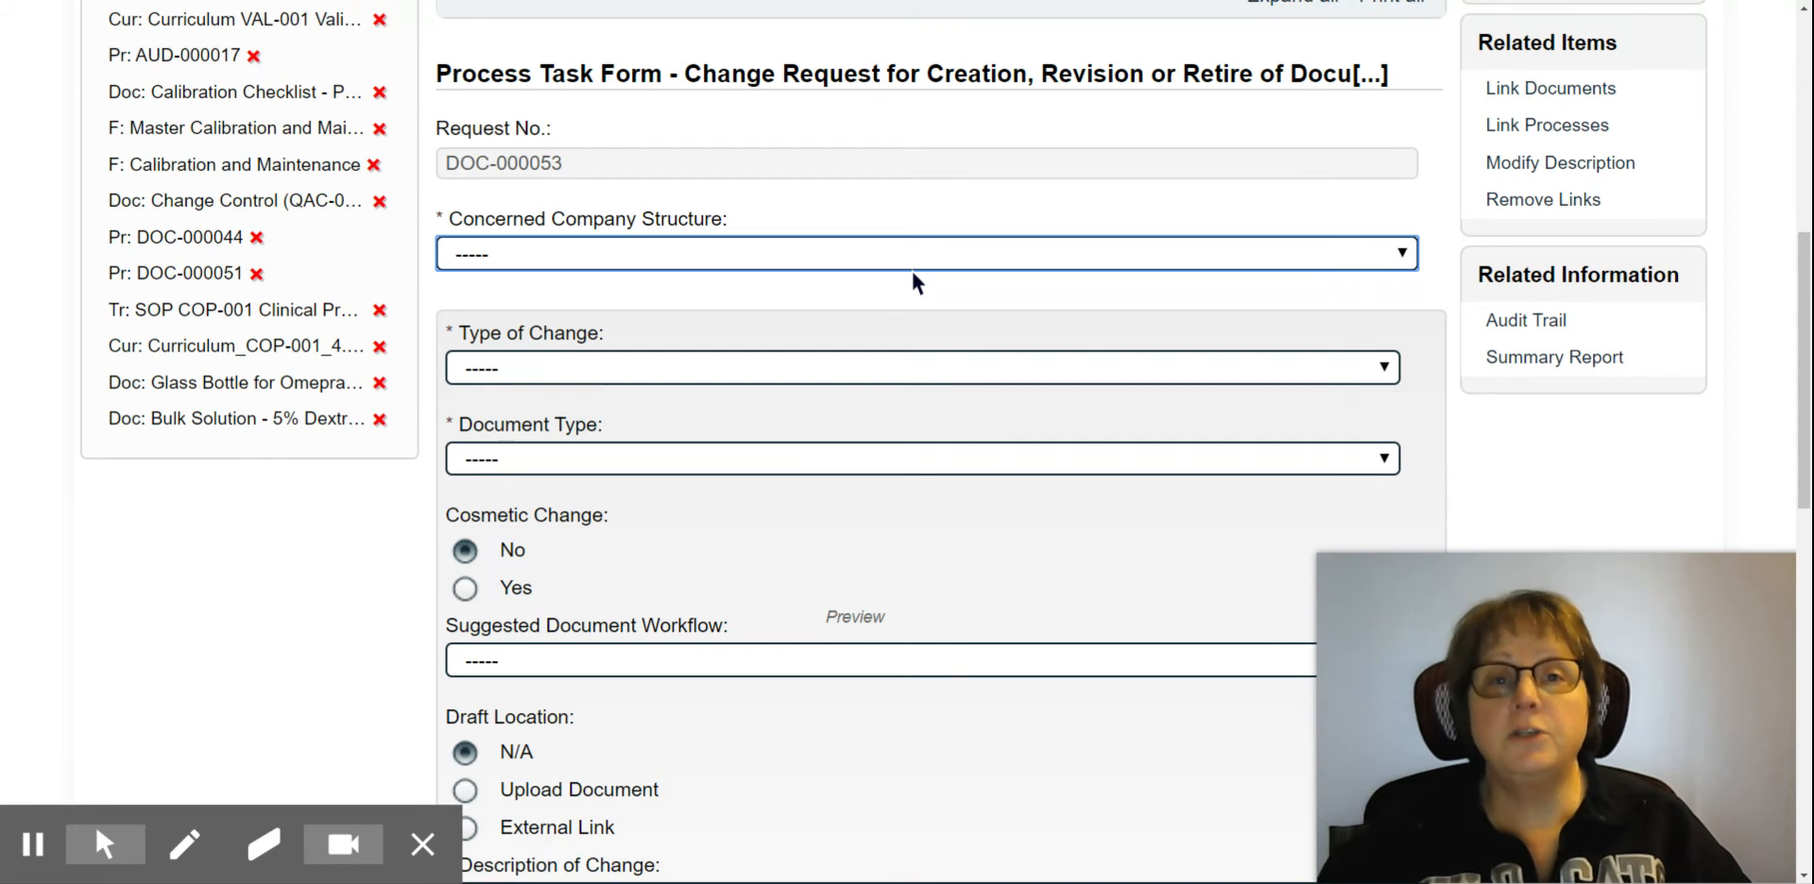
left_click(911, 290)
left_click(860, 373)
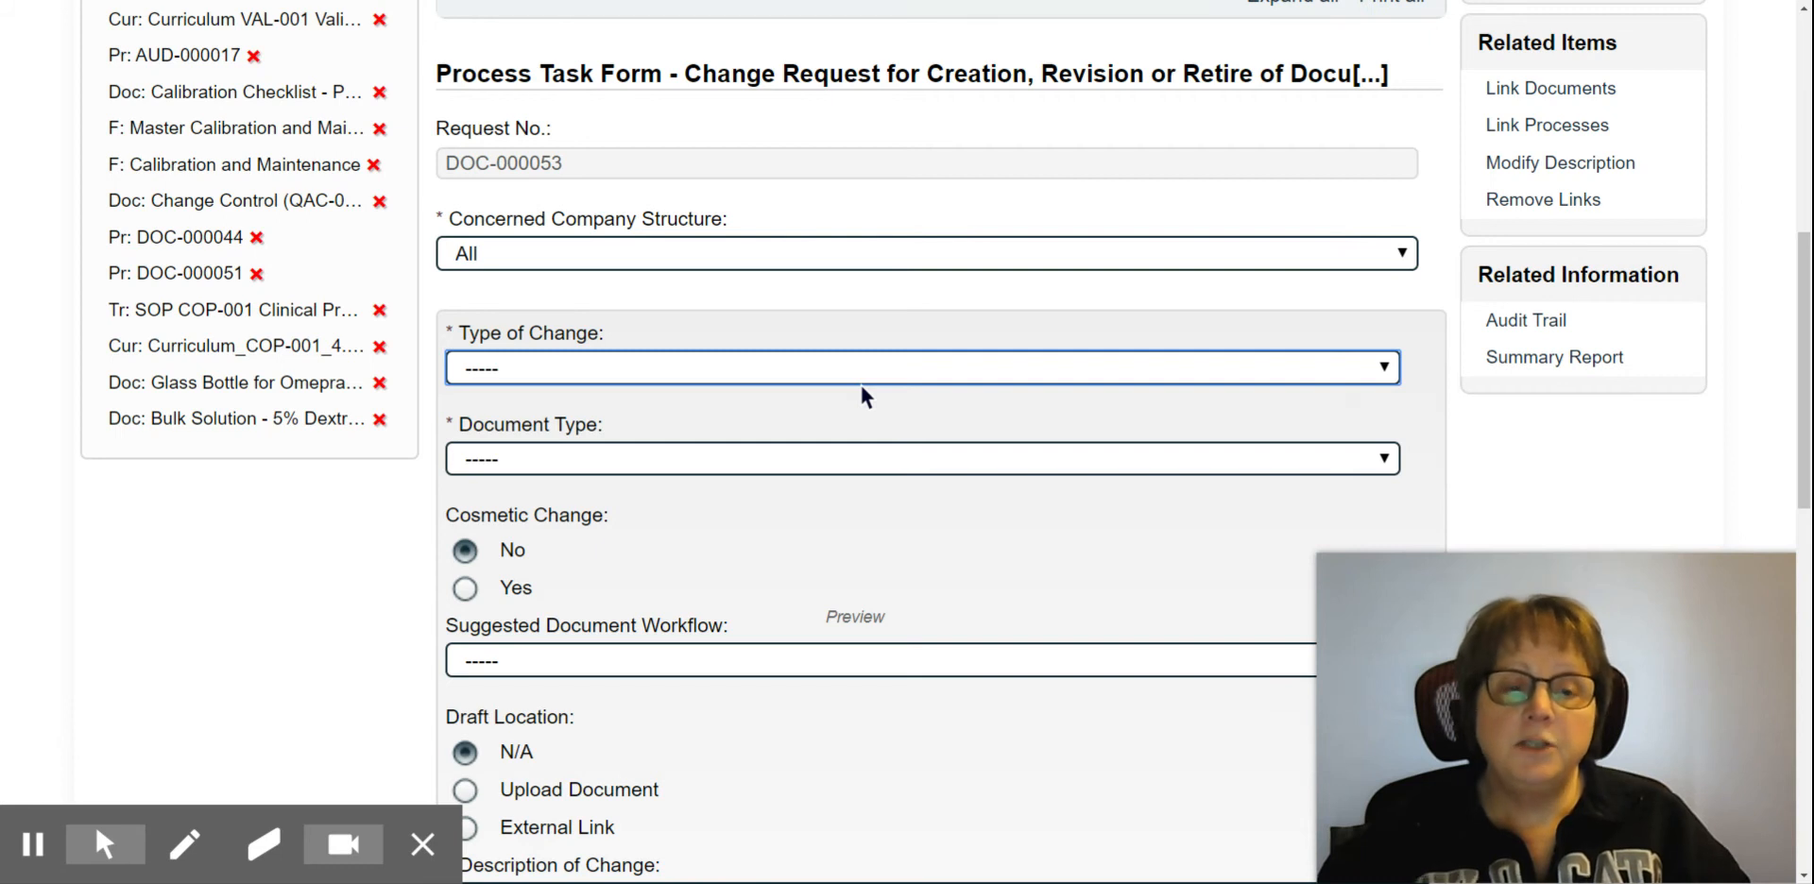
left_click(861, 387)
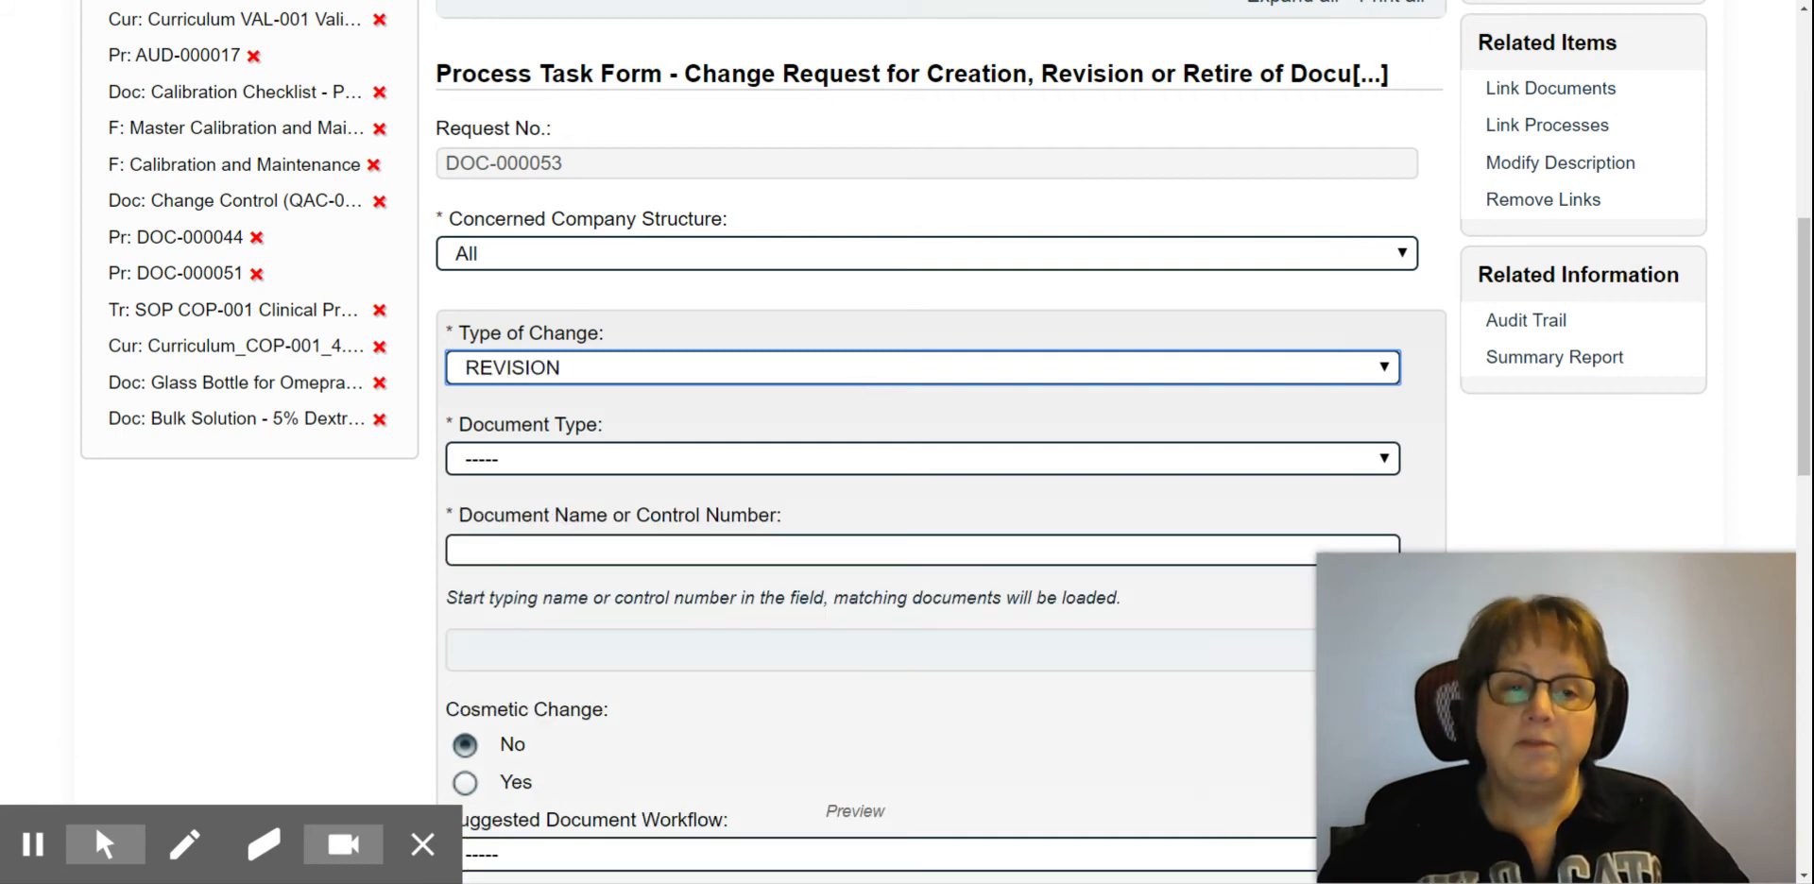
Step: Set the document type to Standard Operating Procedure and find and select MFG-001 Dress Code for GMP Areas as the document
left_click(834, 463)
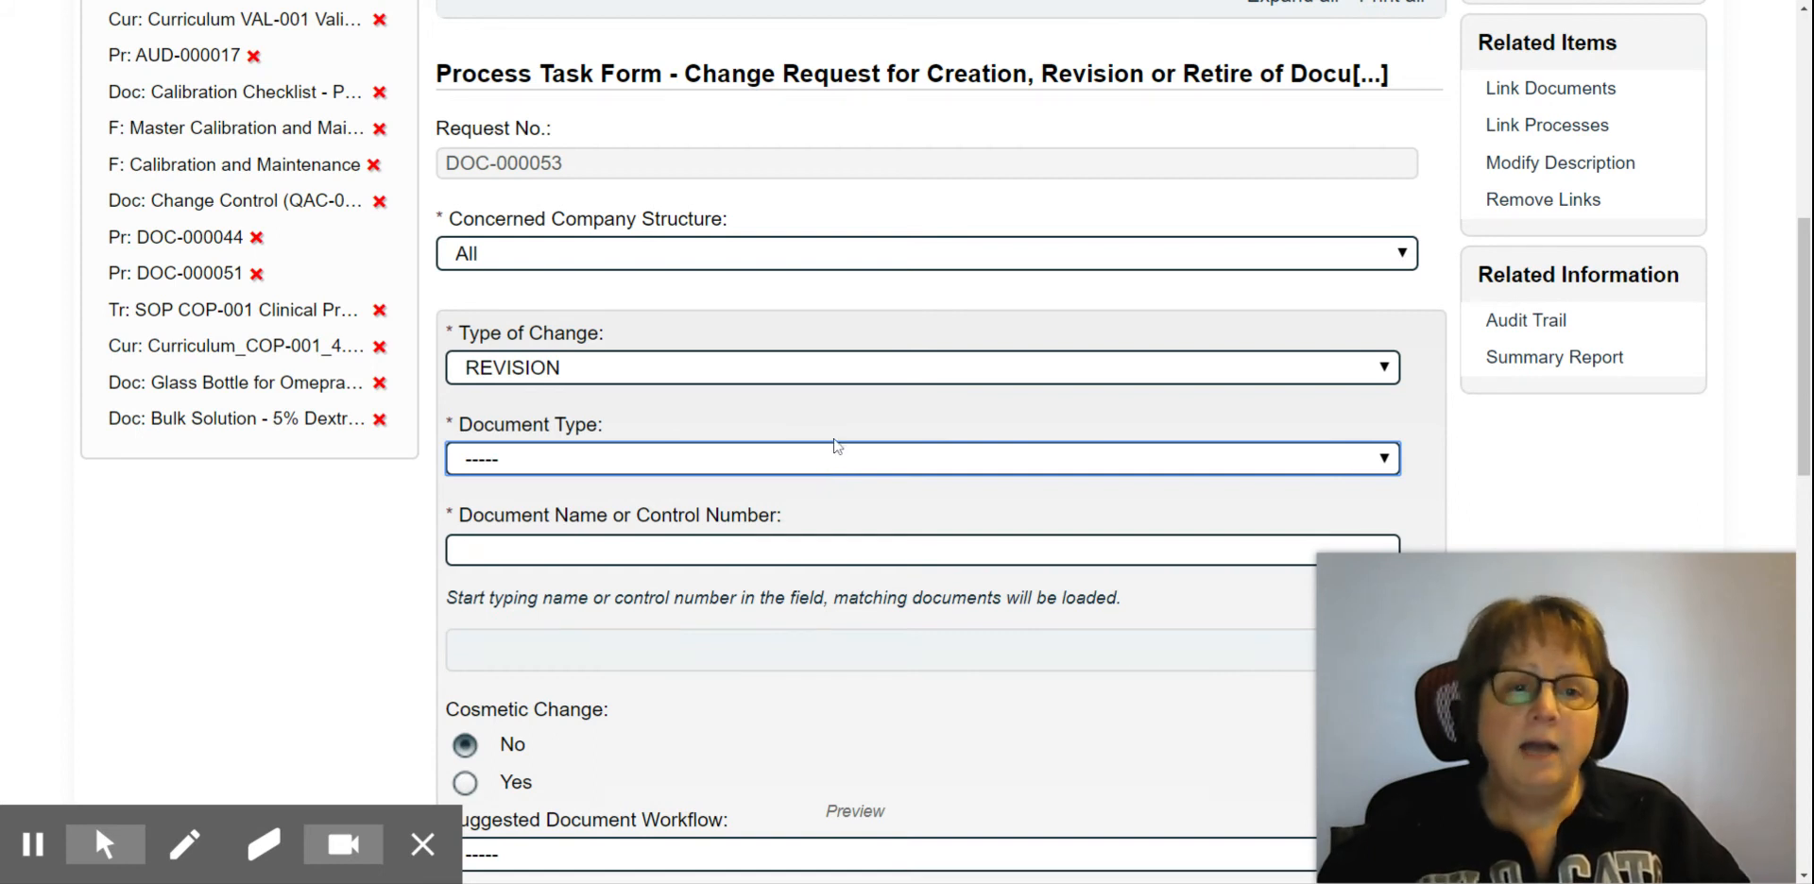
left_click(824, 310)
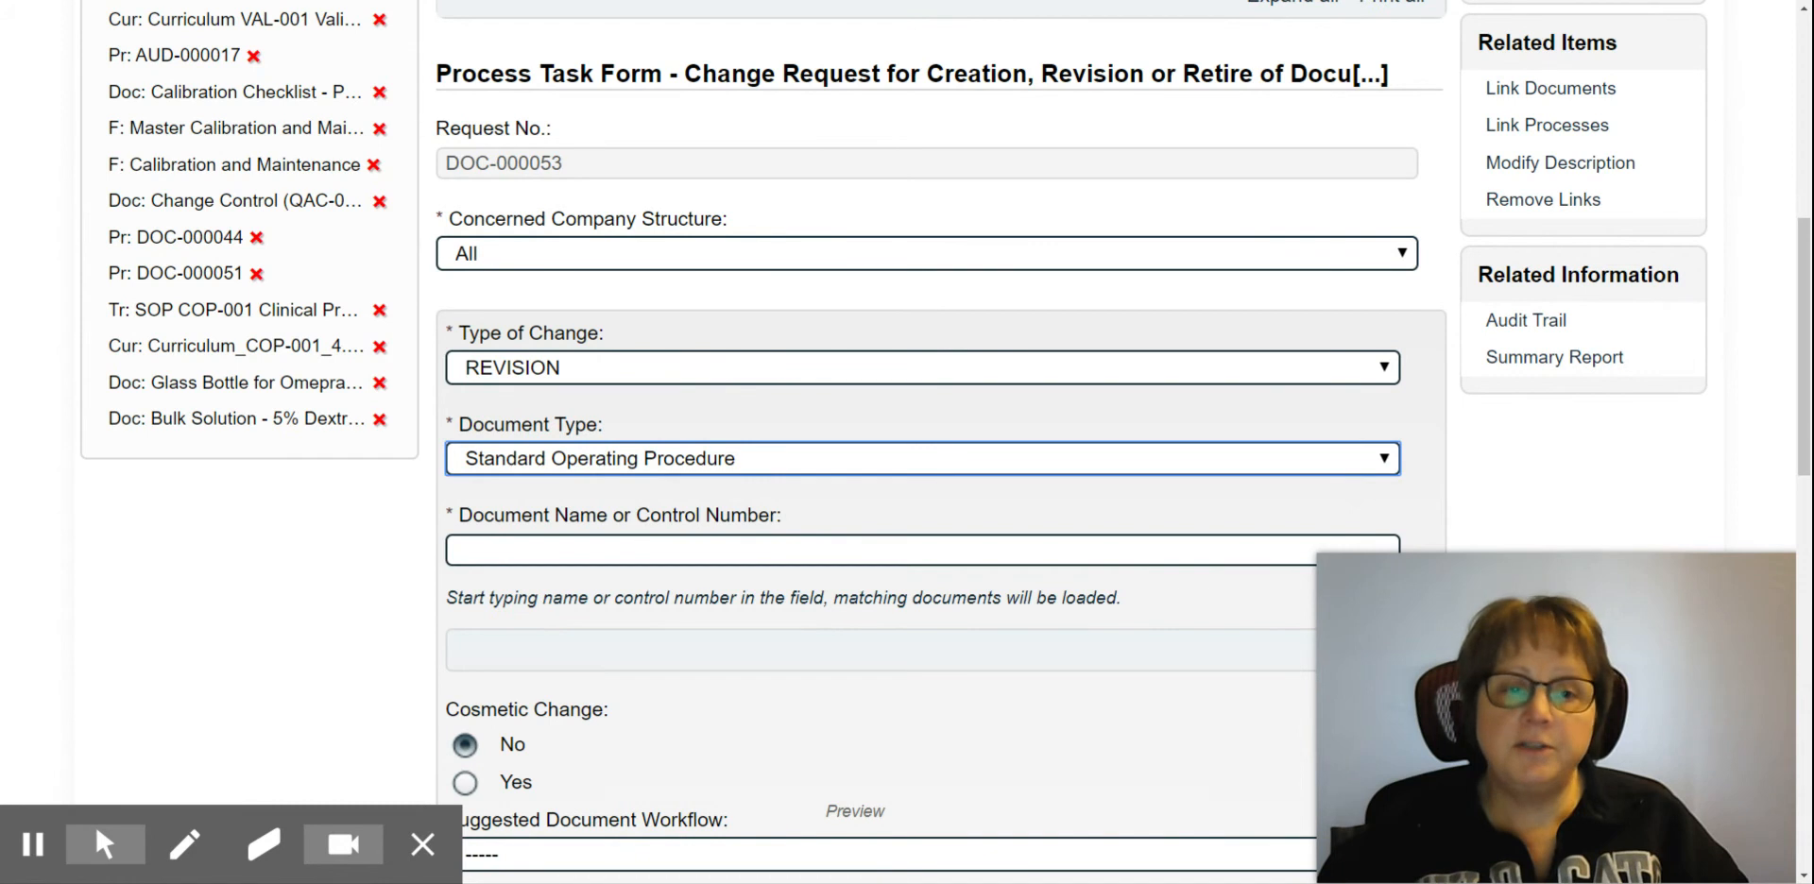
left_click(607, 549)
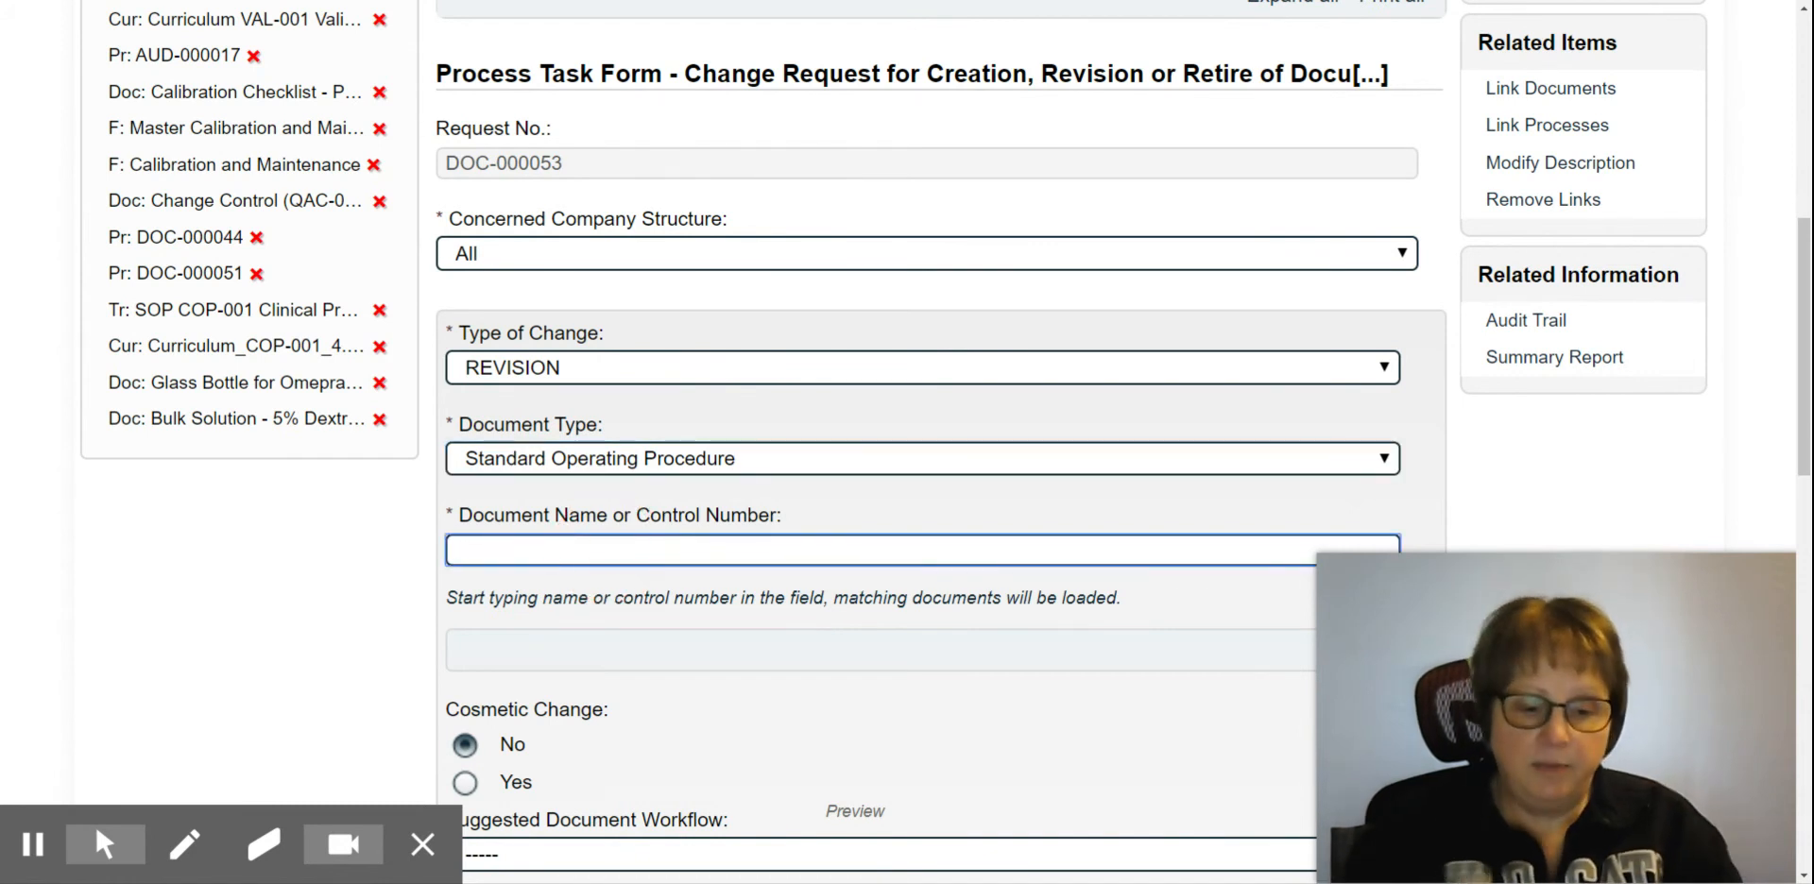
type("mfg")
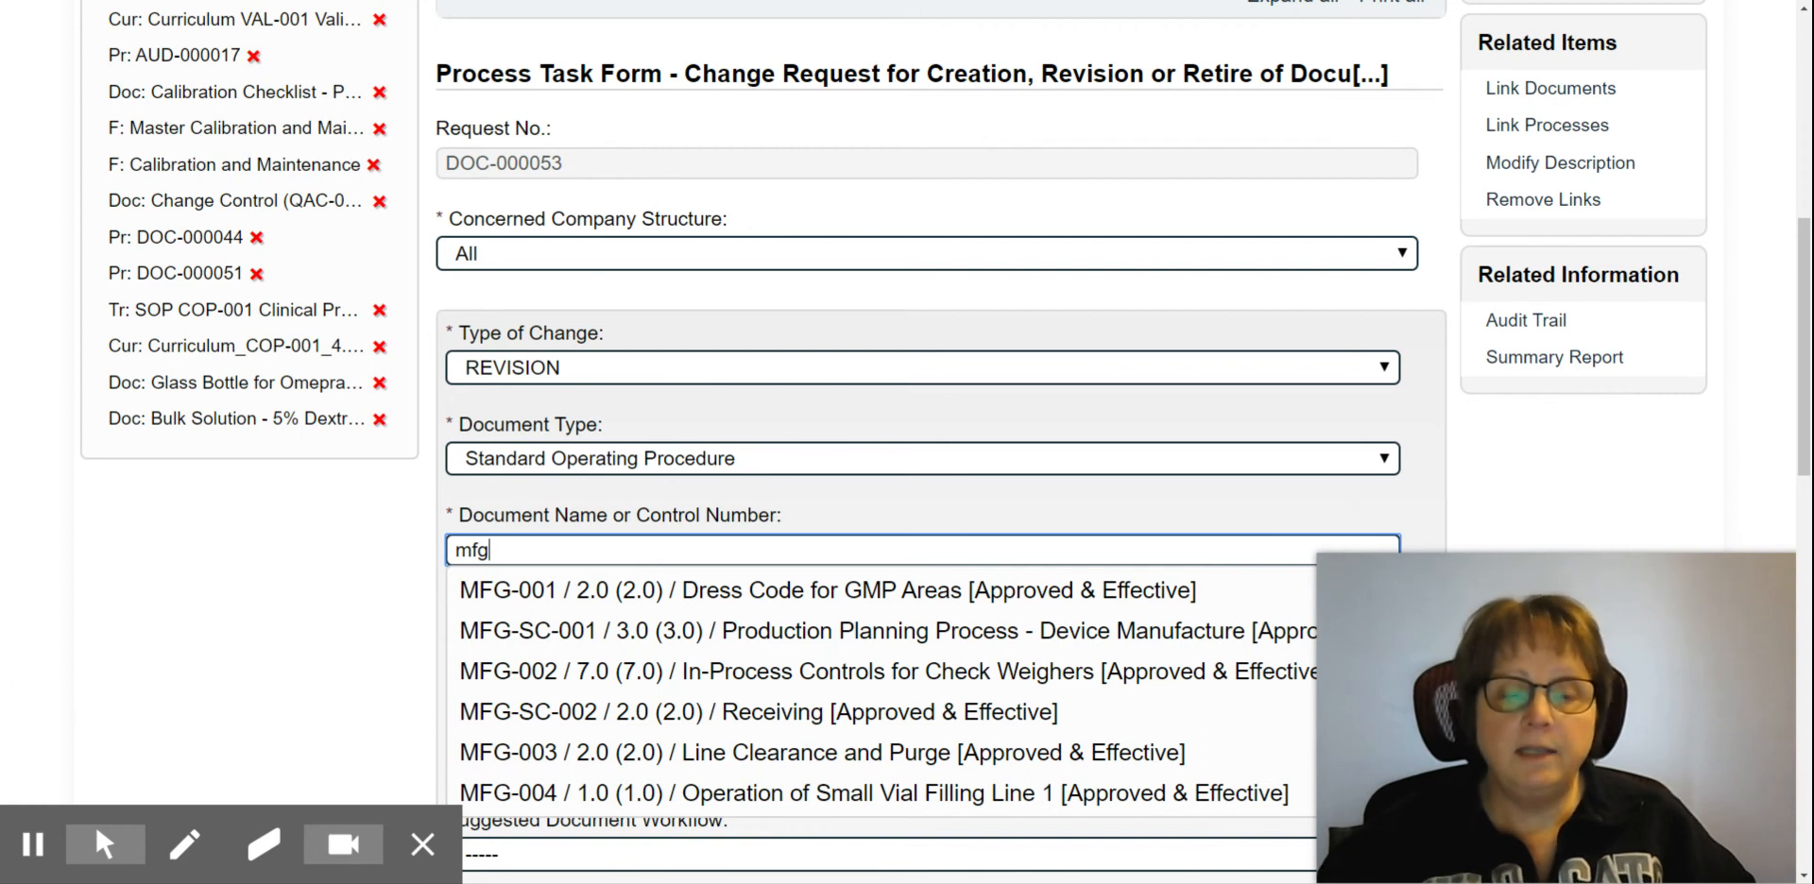
left_click(684, 591)
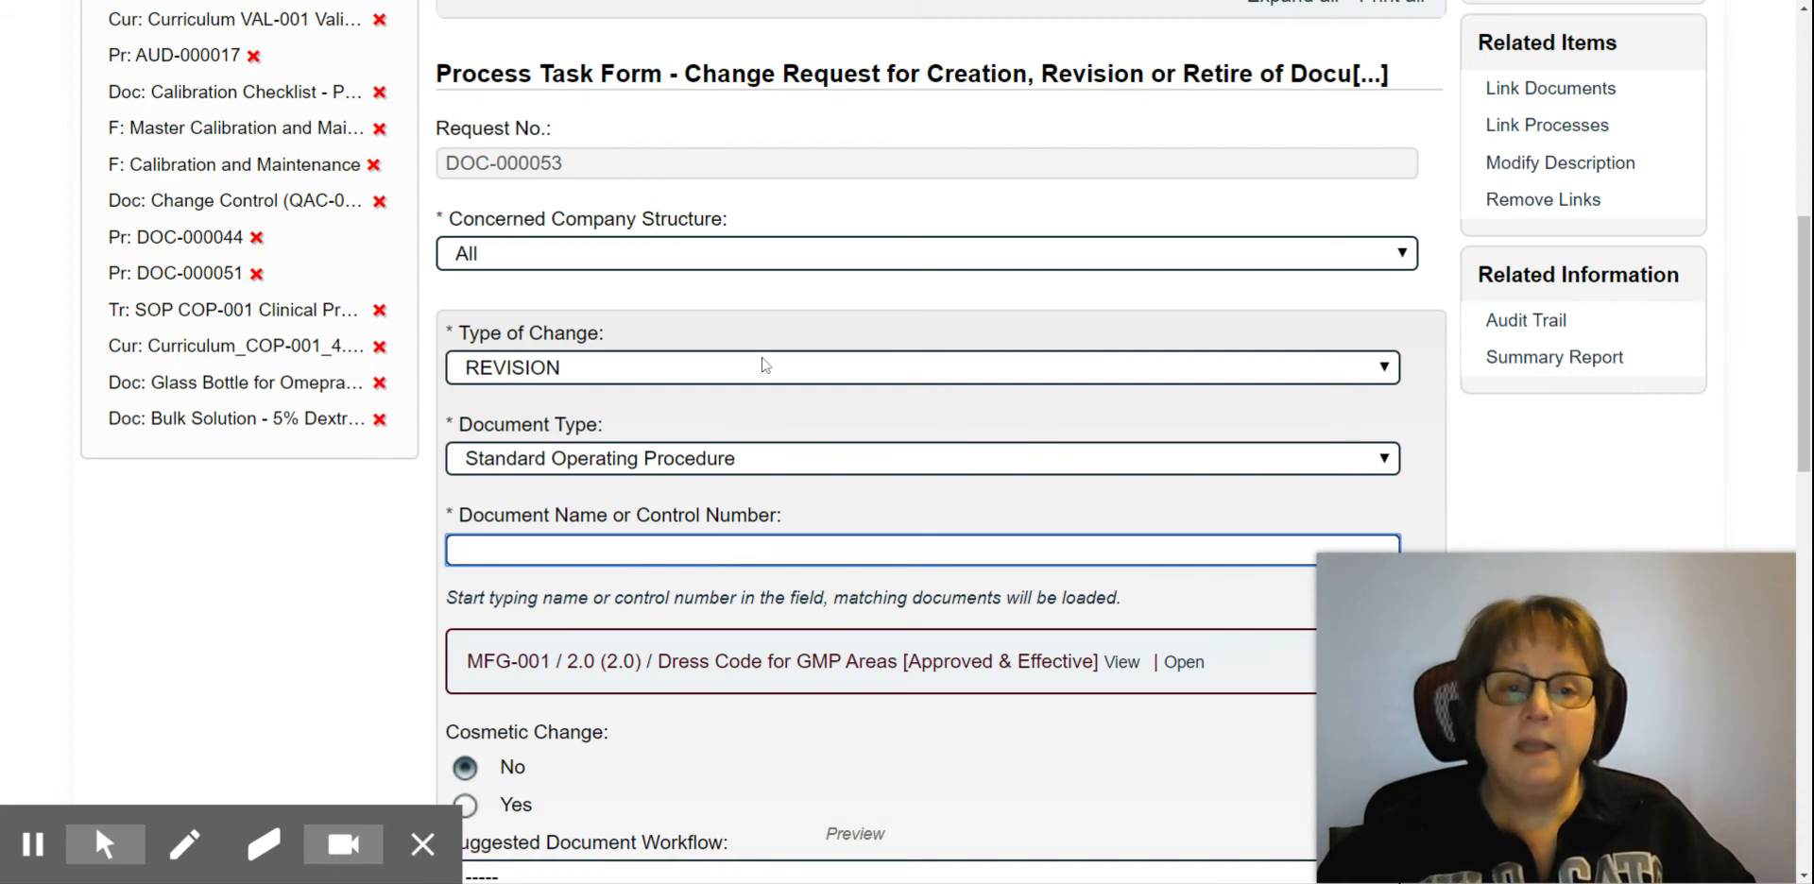
Step: Try the Upload Document option as the draft location and set it back to N/A
left_click(1348, 378)
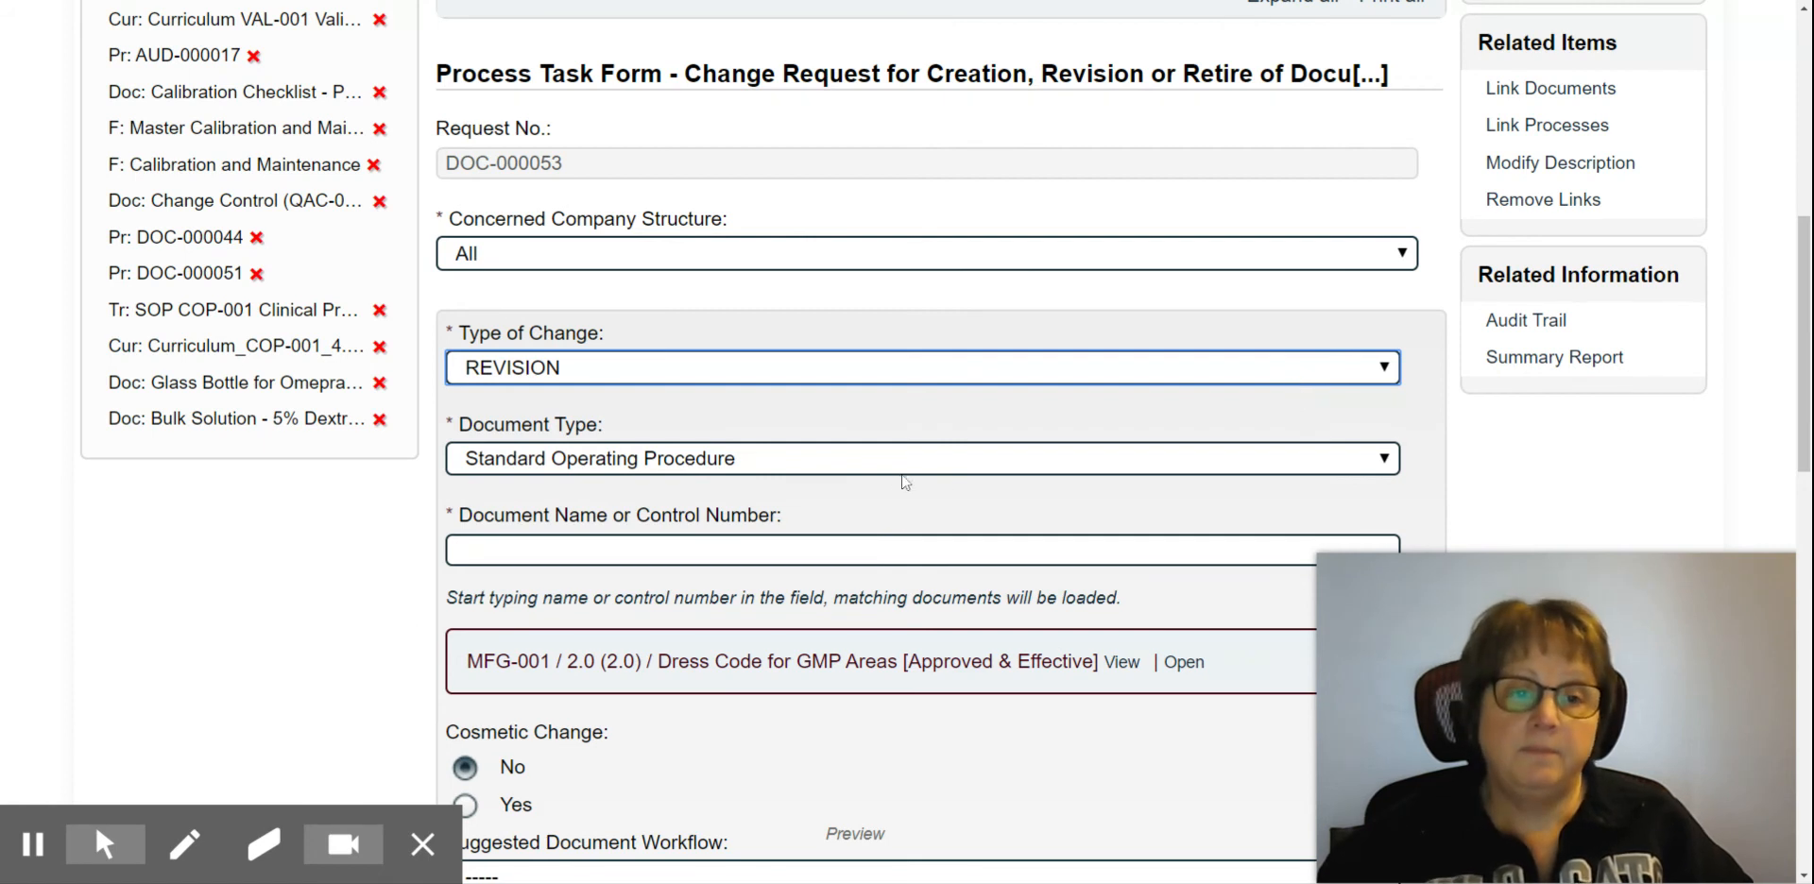
scroll(951, 475, "down", 6)
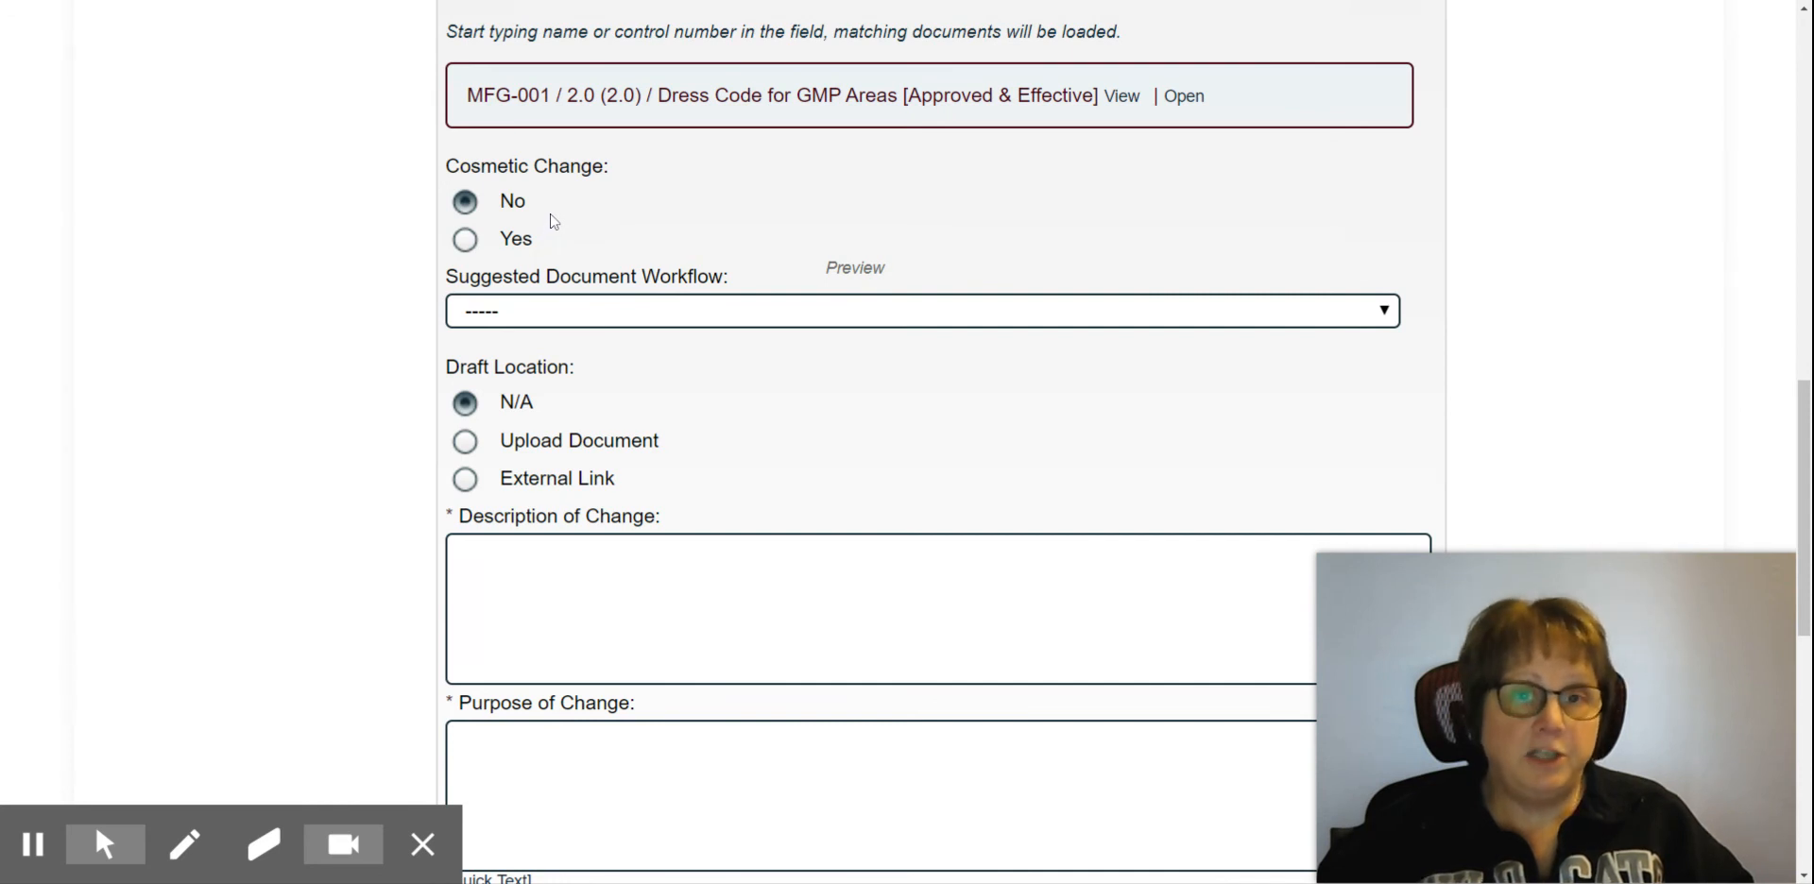
scroll(718, 350, "down", 2)
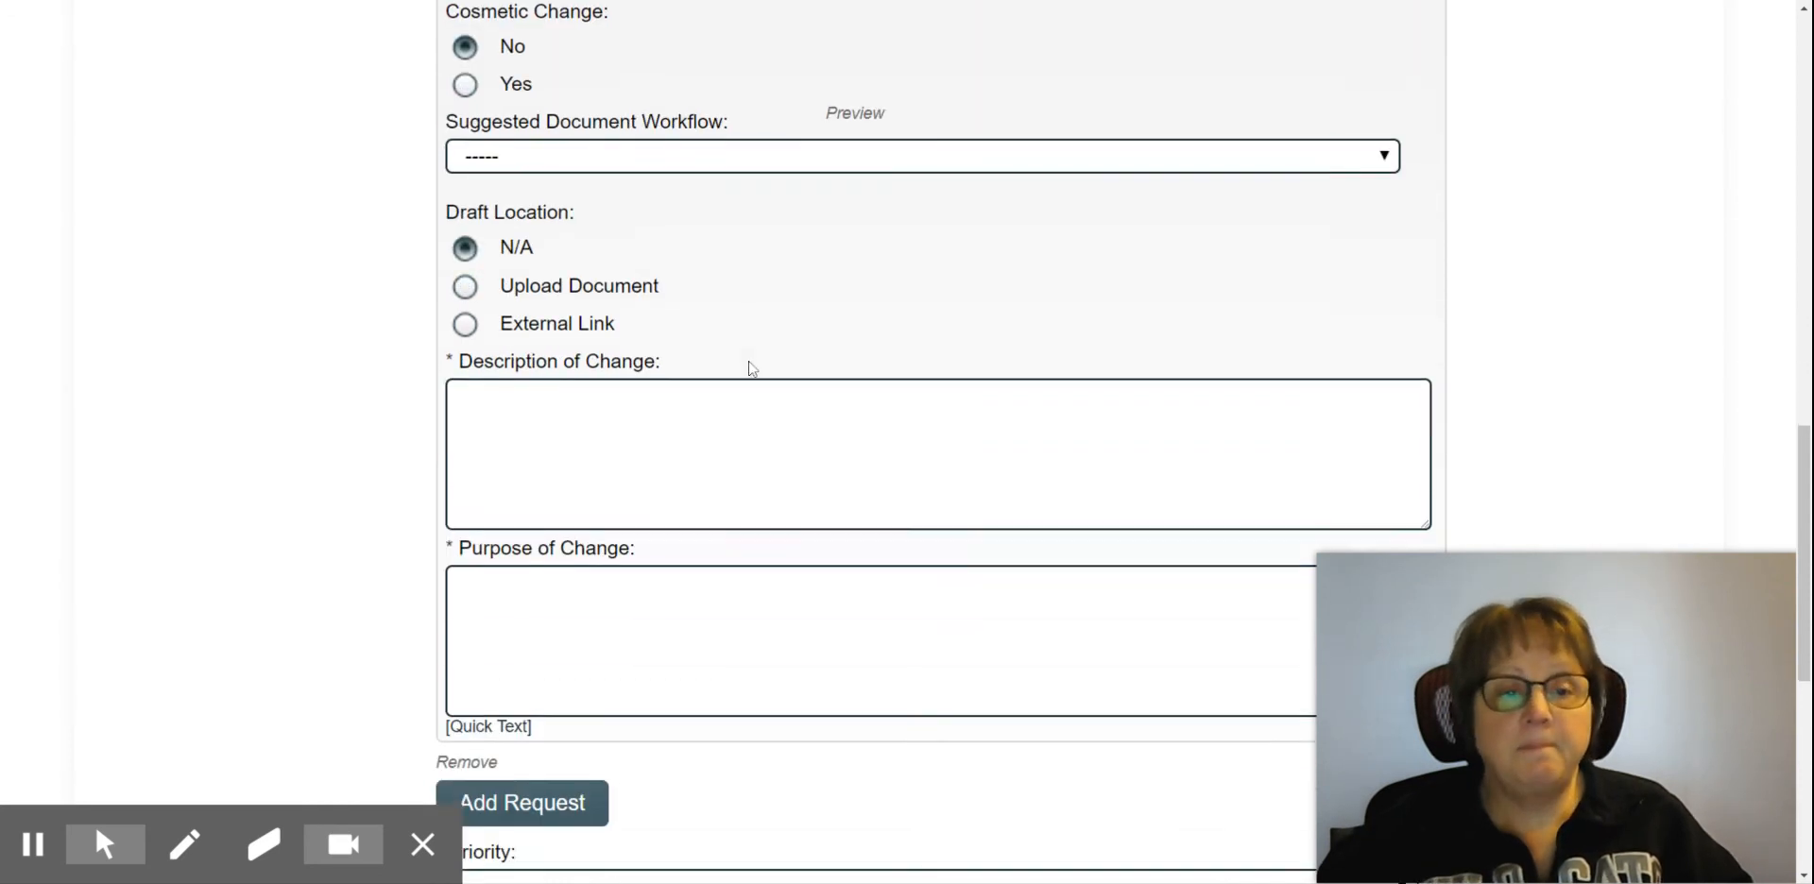
left_click(470, 255)
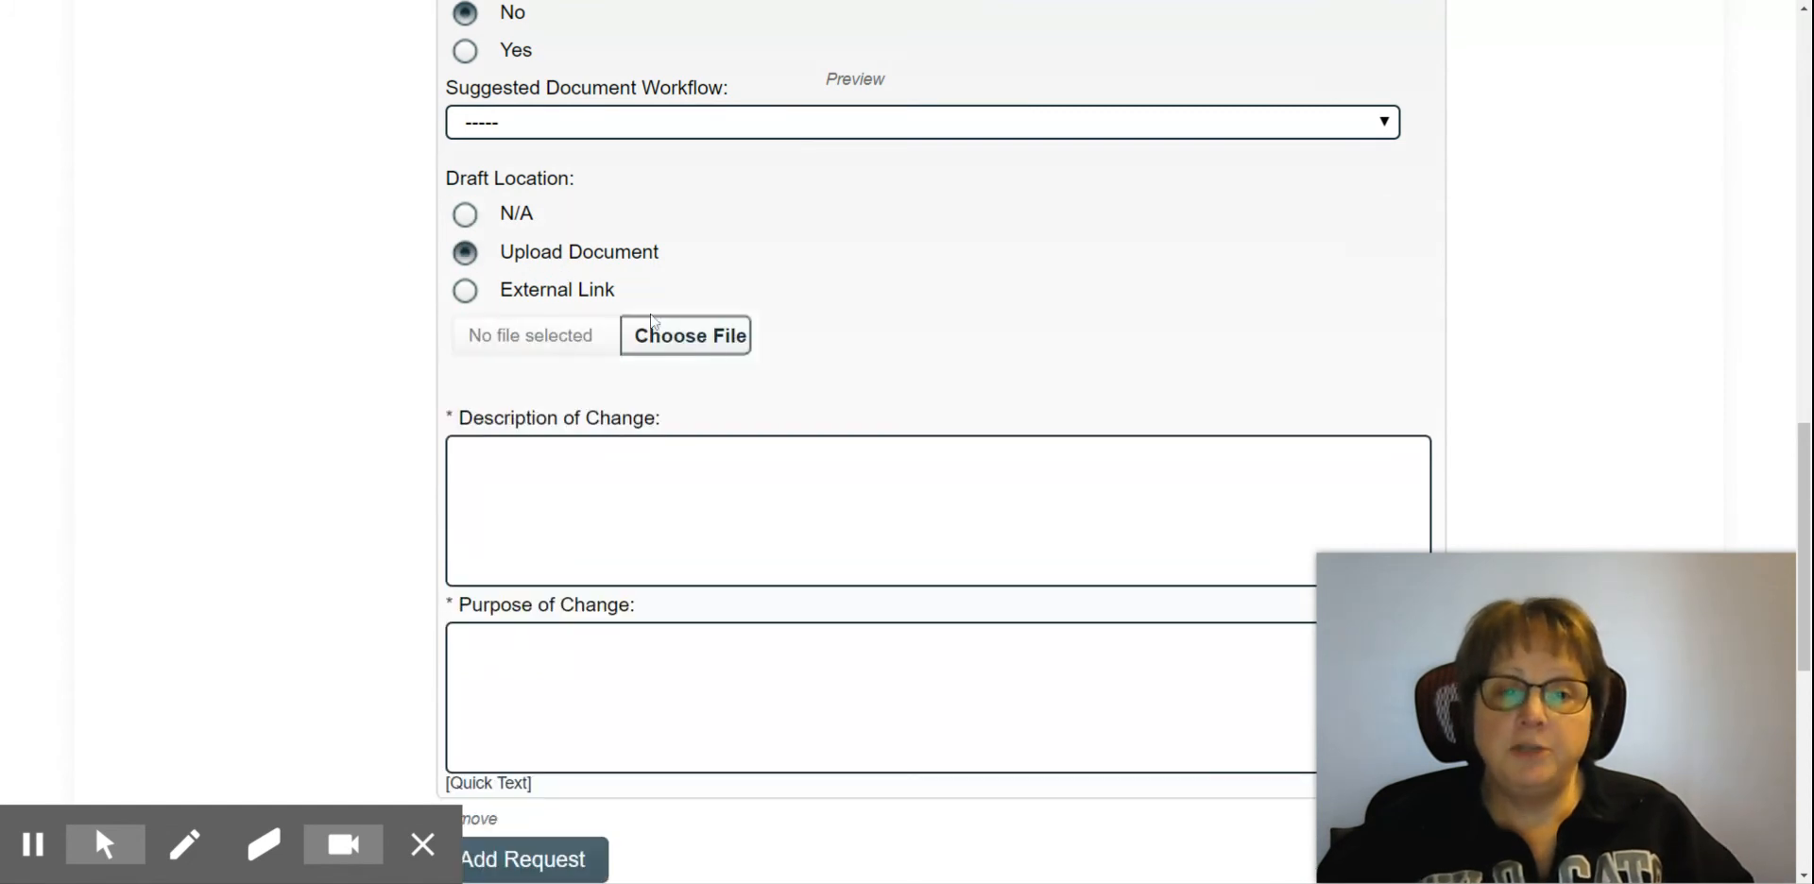
left_click(465, 214)
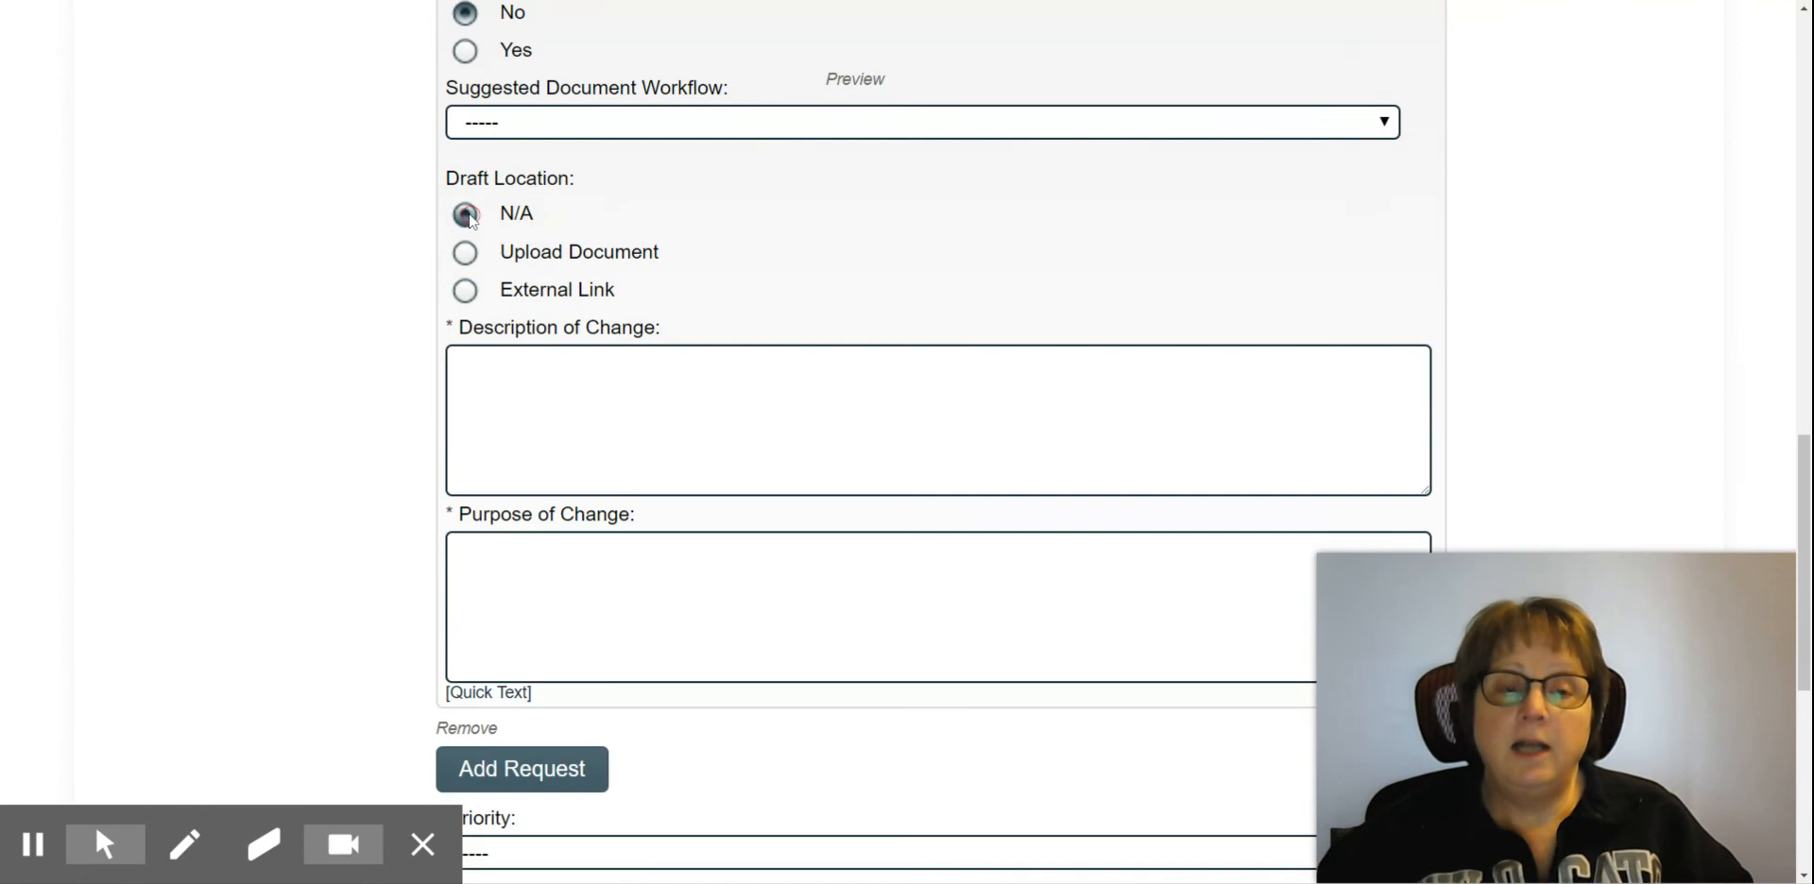
scroll(831, 217, "up", 2)
scroll(833, 230, "up", 3)
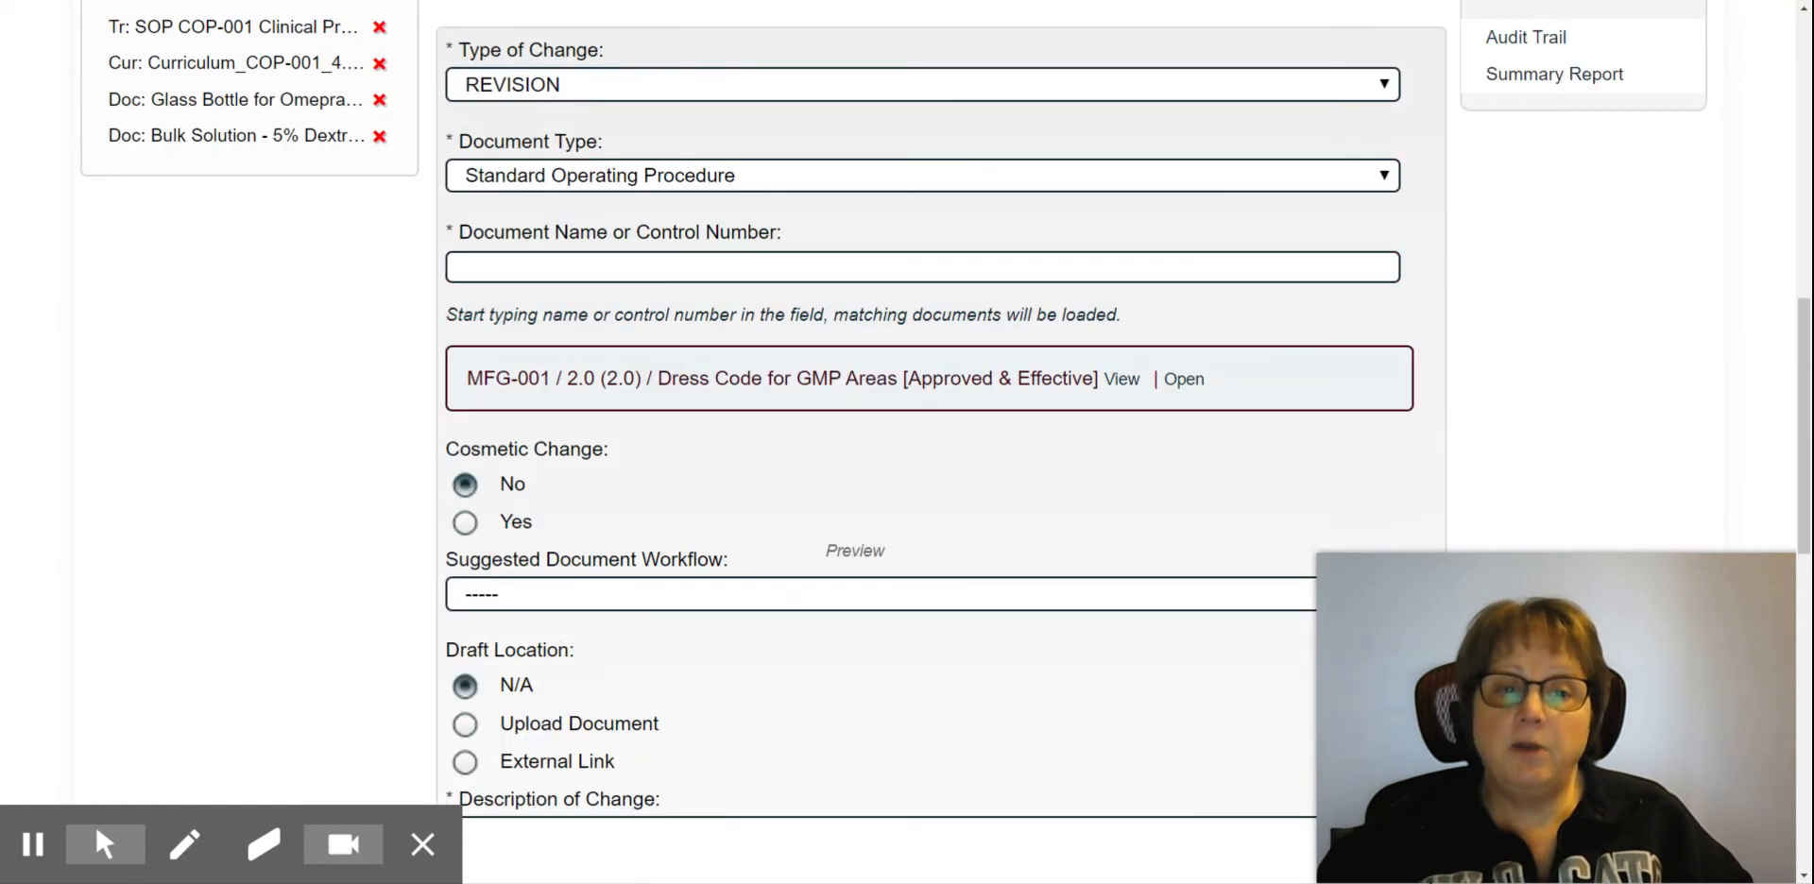
Step: Set the change request's priority to Normal
scroll(794, 413, "down", 4)
scroll(796, 413, "down", 4)
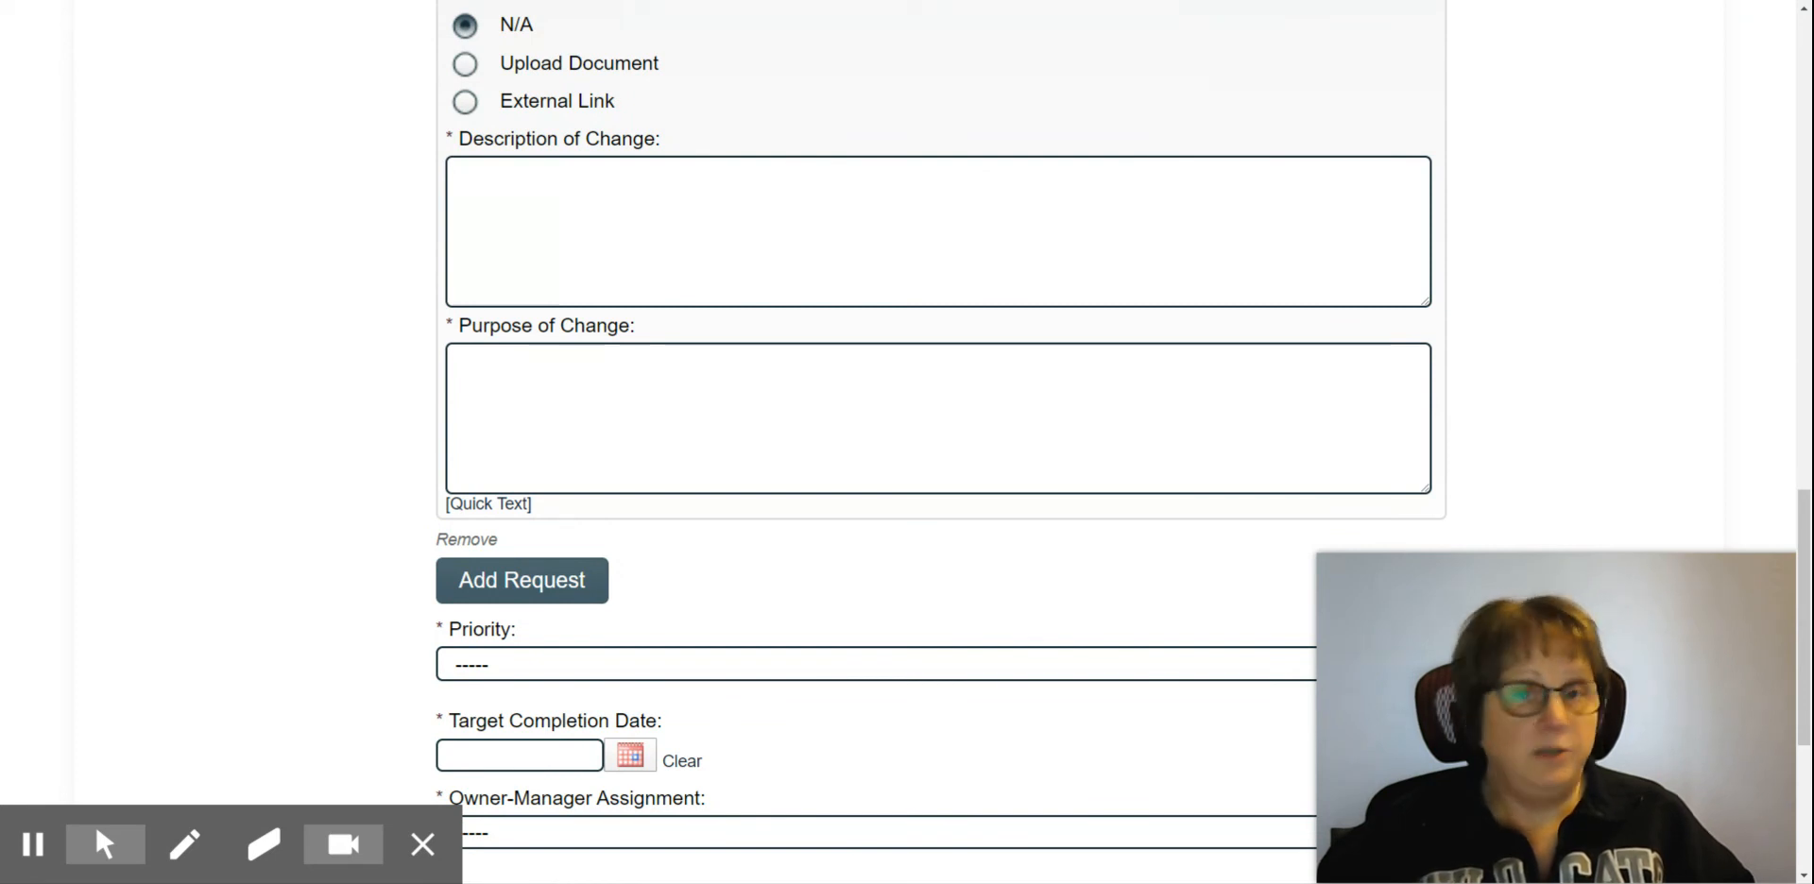
scroll(625, 472, "down", 2)
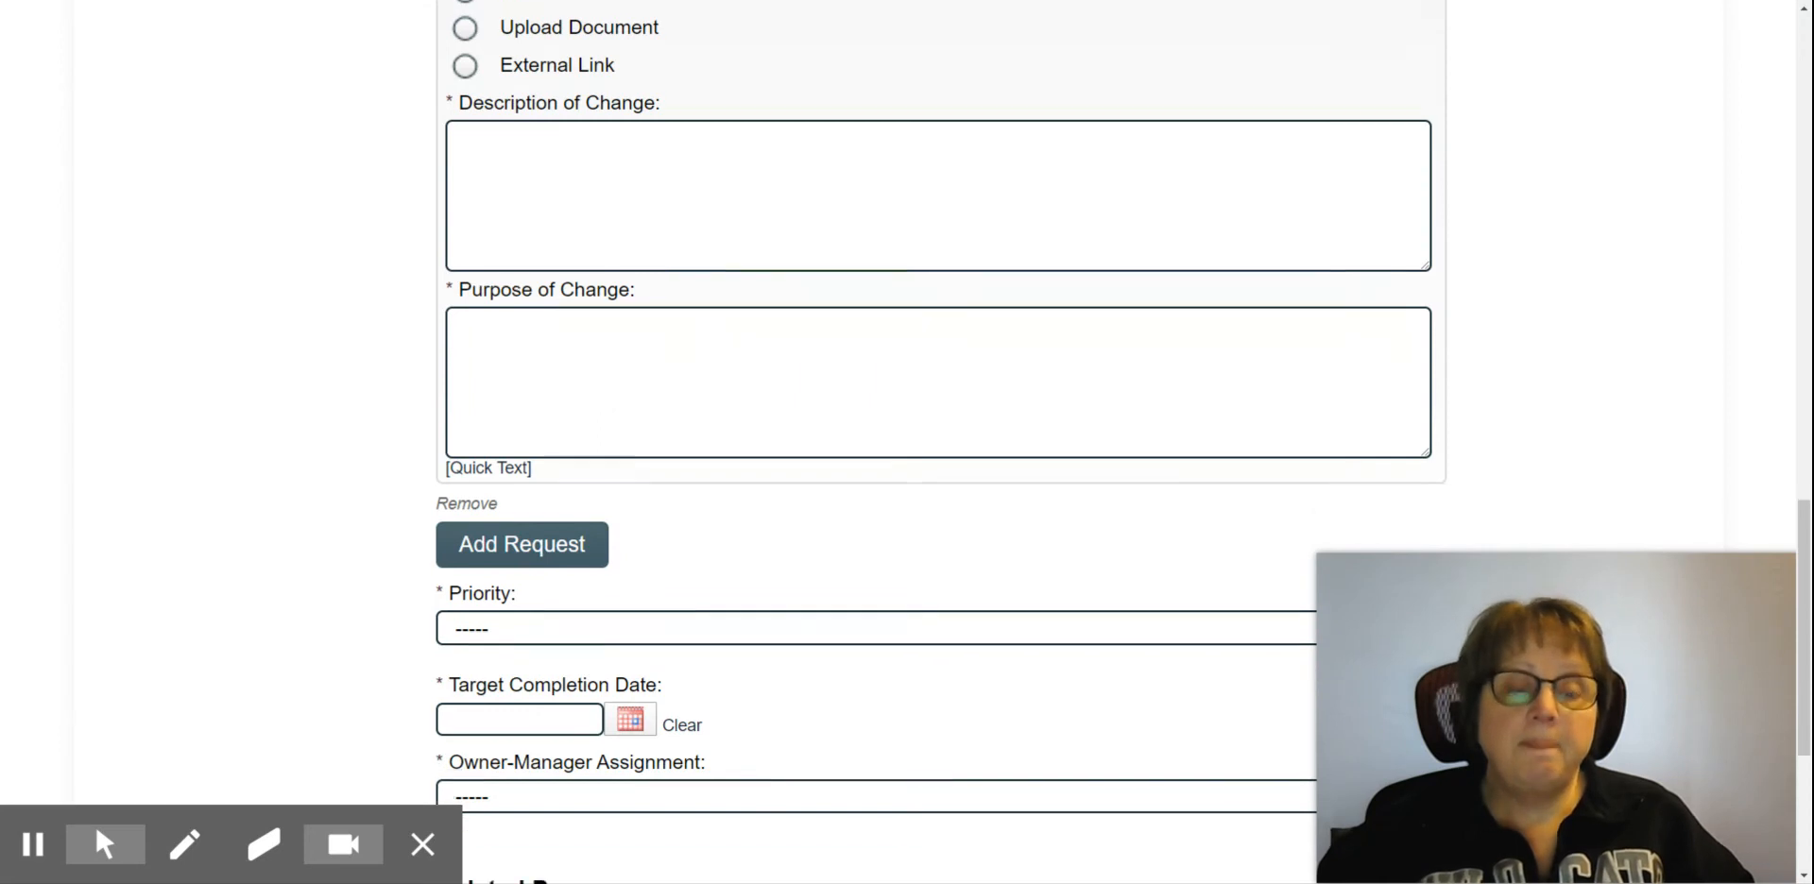
left_click(622, 475)
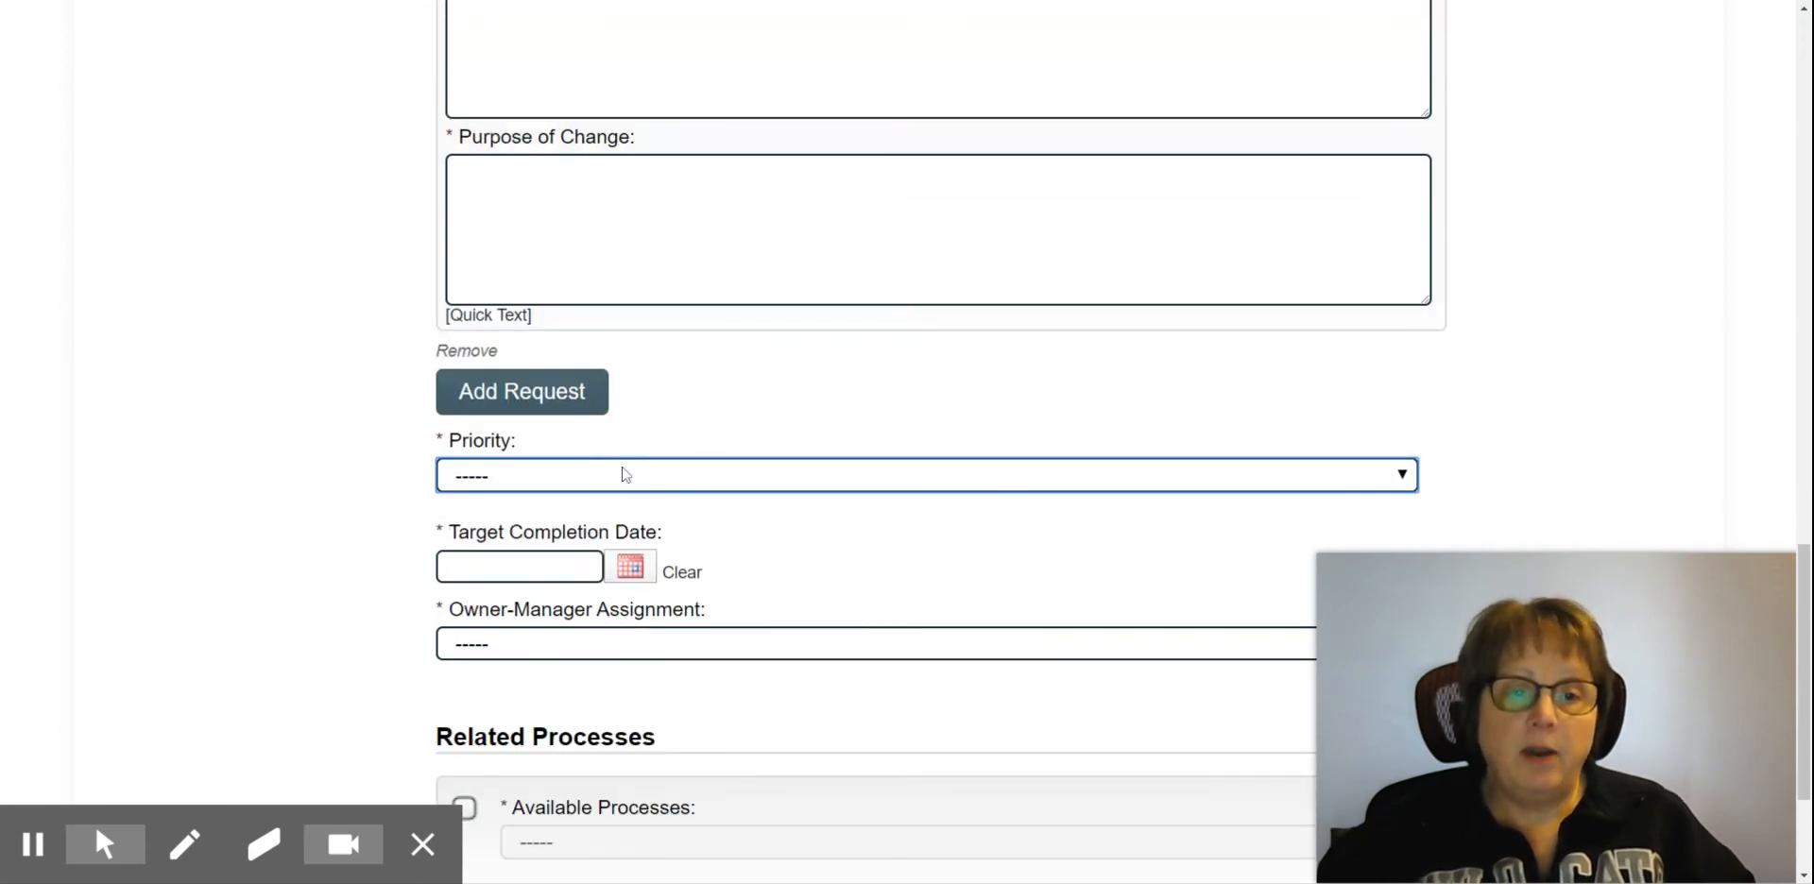
left_click(596, 506)
Step: Enter "Description" as the description of change and "Purpose" as the purpose of change
scroll(757, 417, "up", 4)
left_click(757, 418)
type("Descrip")
type("tion")
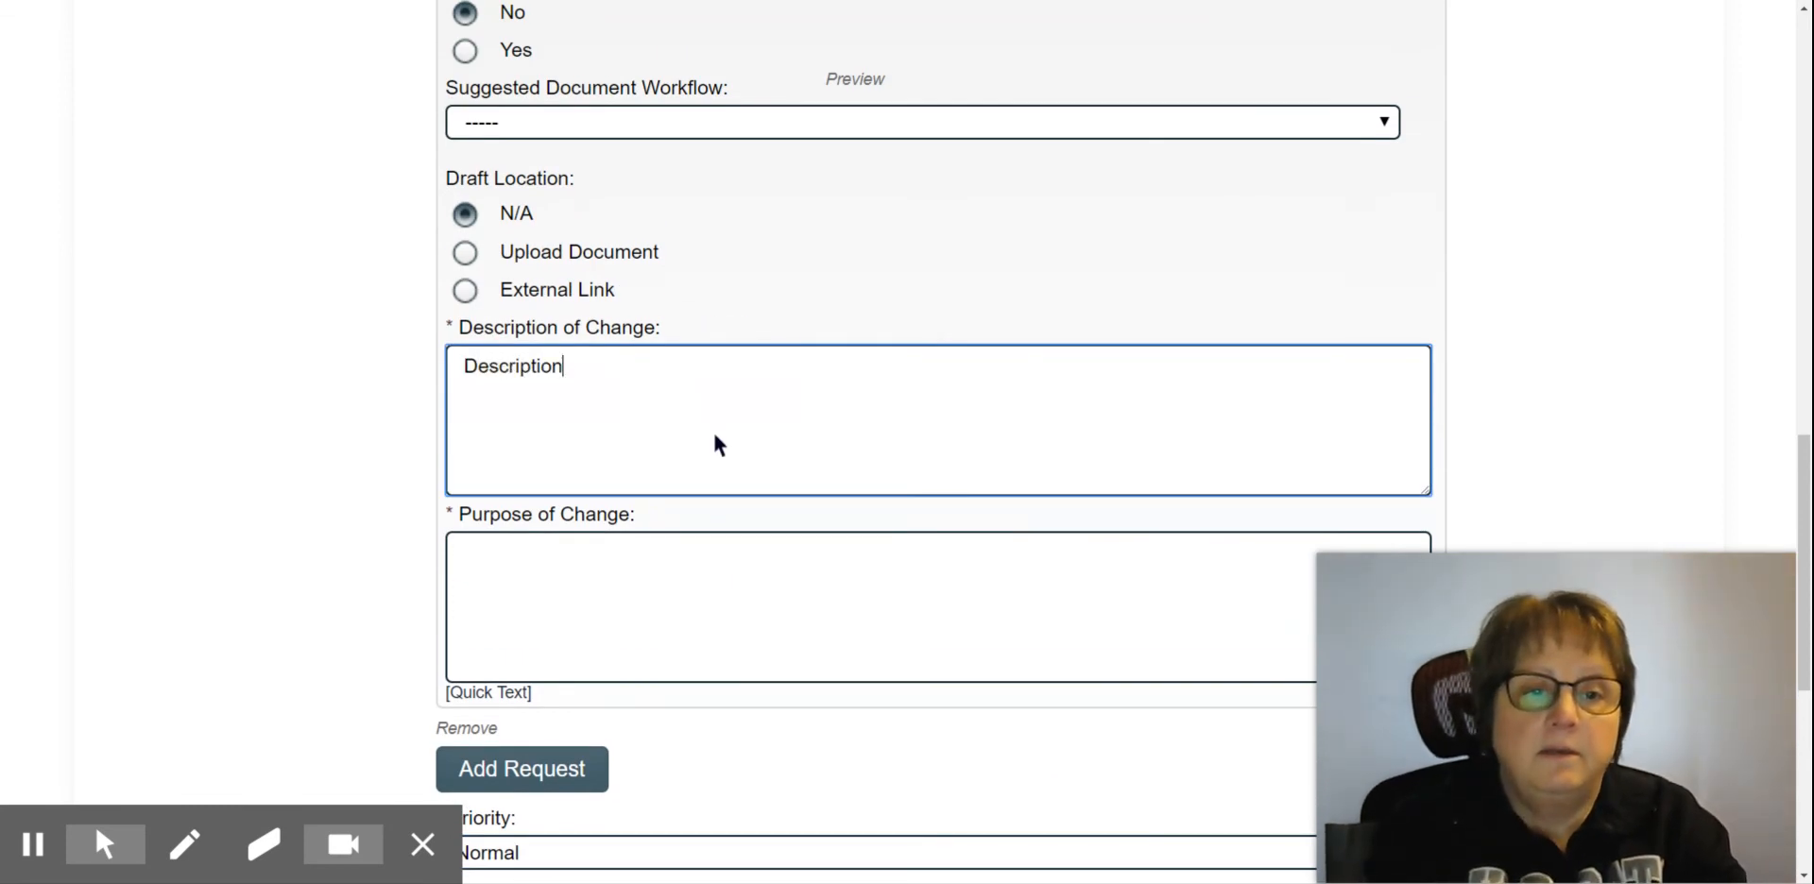
key("Tab")
type("Purpose")
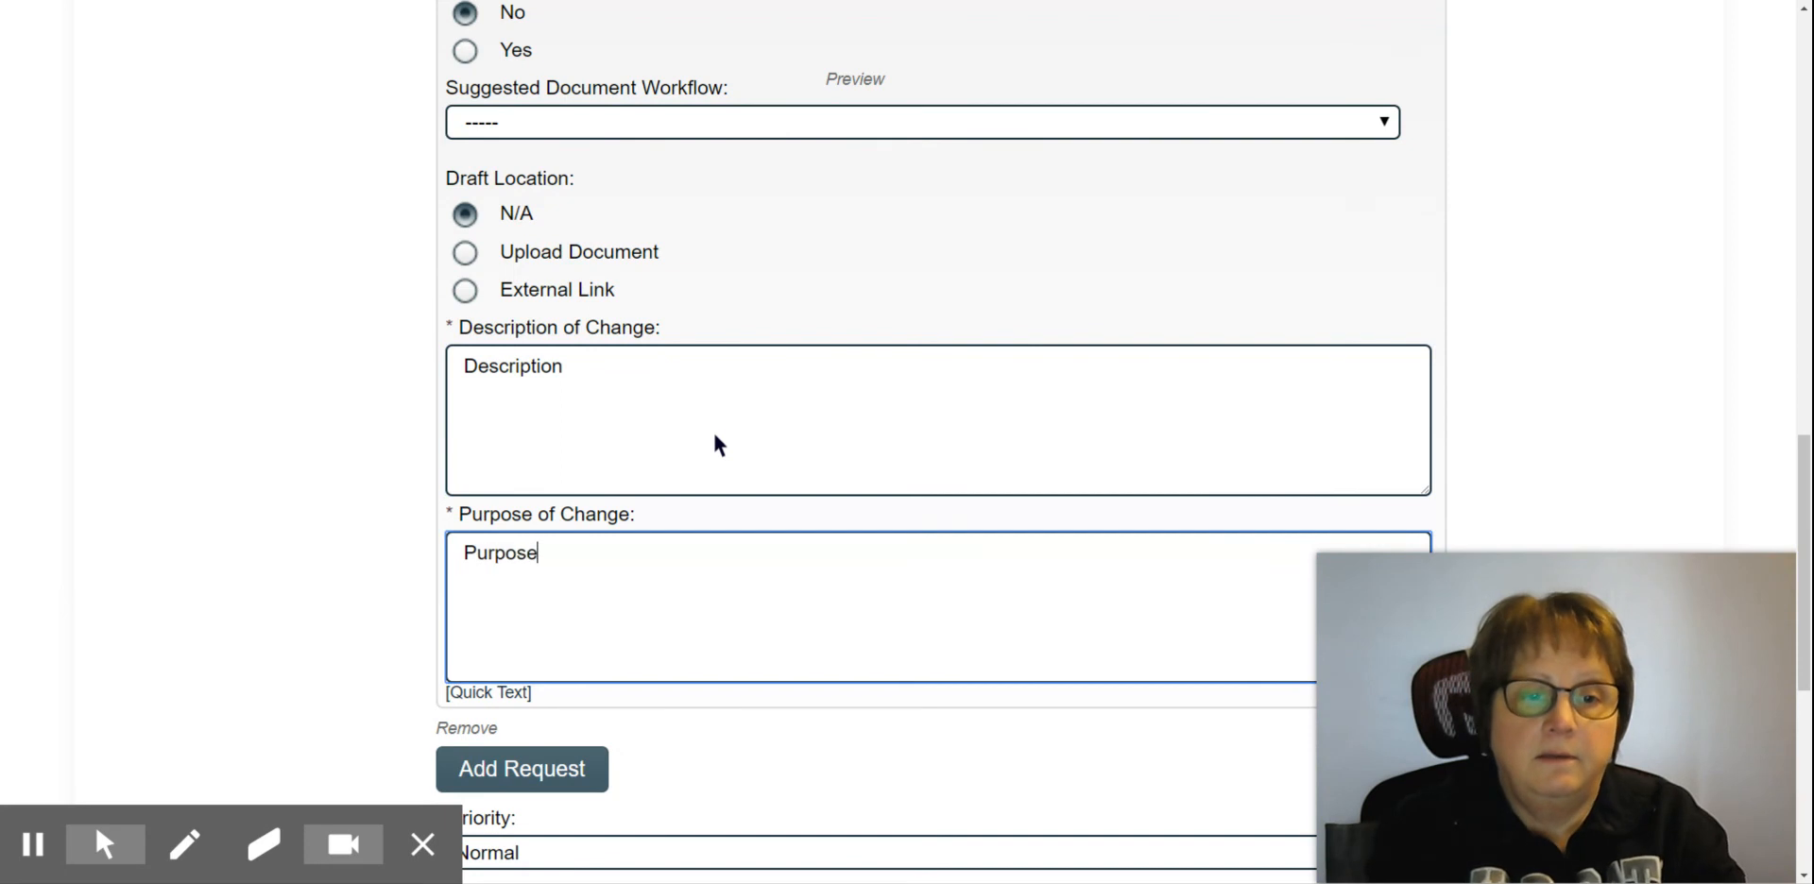
Step: Set the target completion date to 2020-02-28 and choose the person for the owner-manager assignment
scroll(712, 429, "down", 2)
scroll(712, 527, "down", 3)
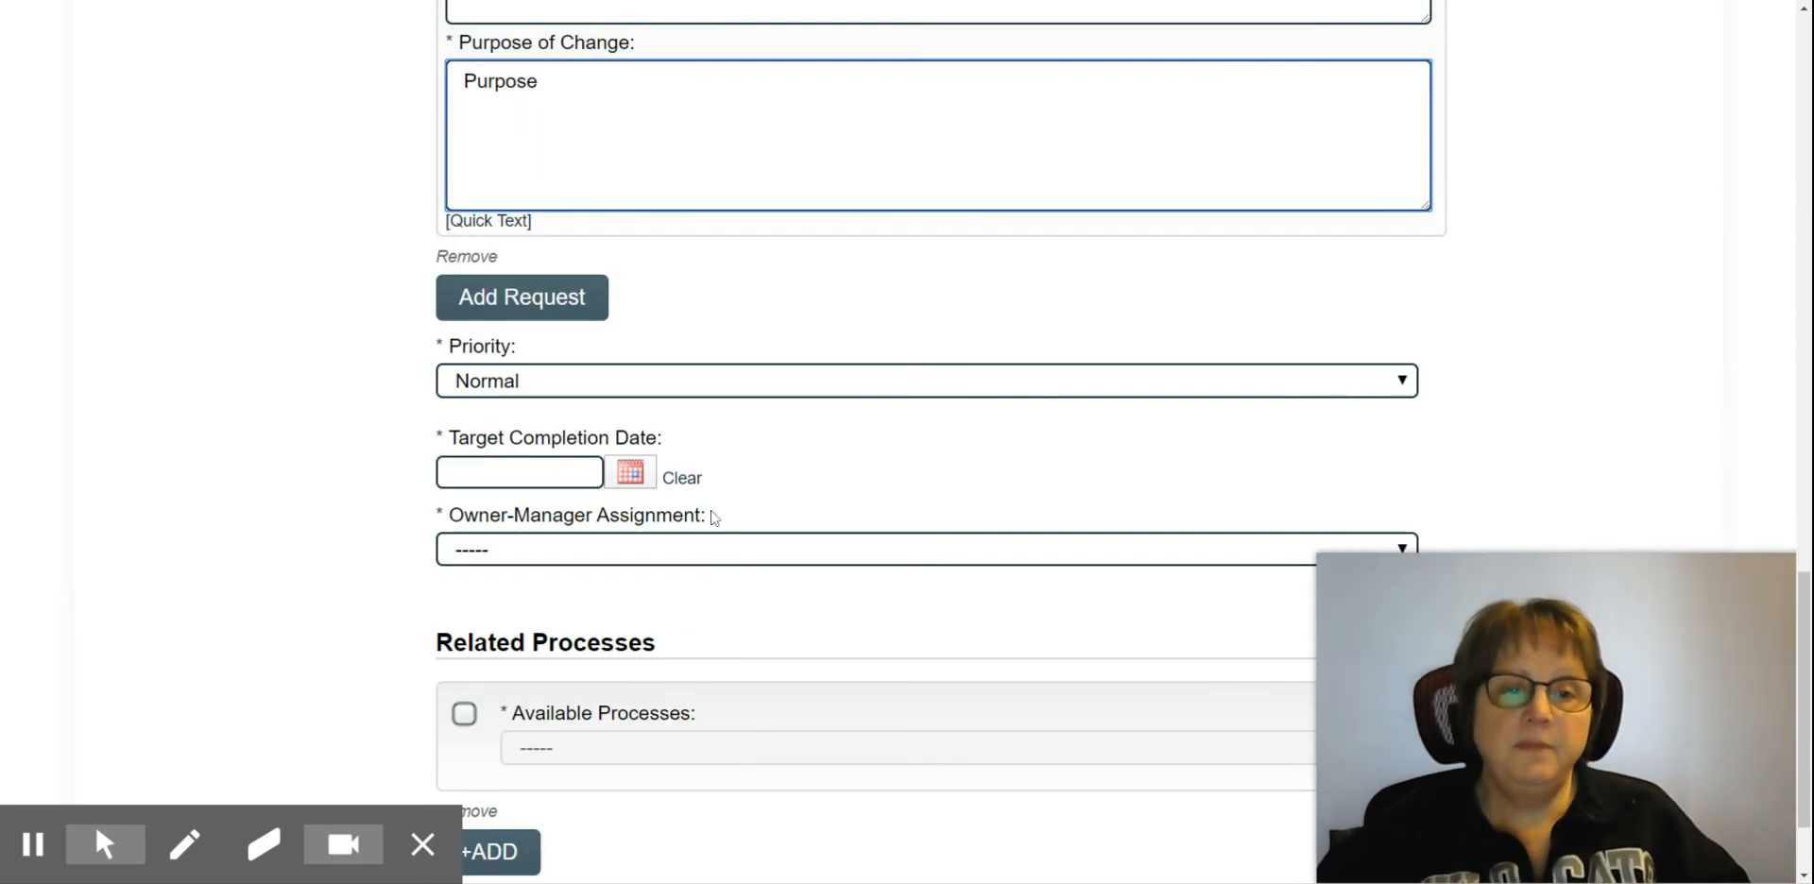
left_click(638, 475)
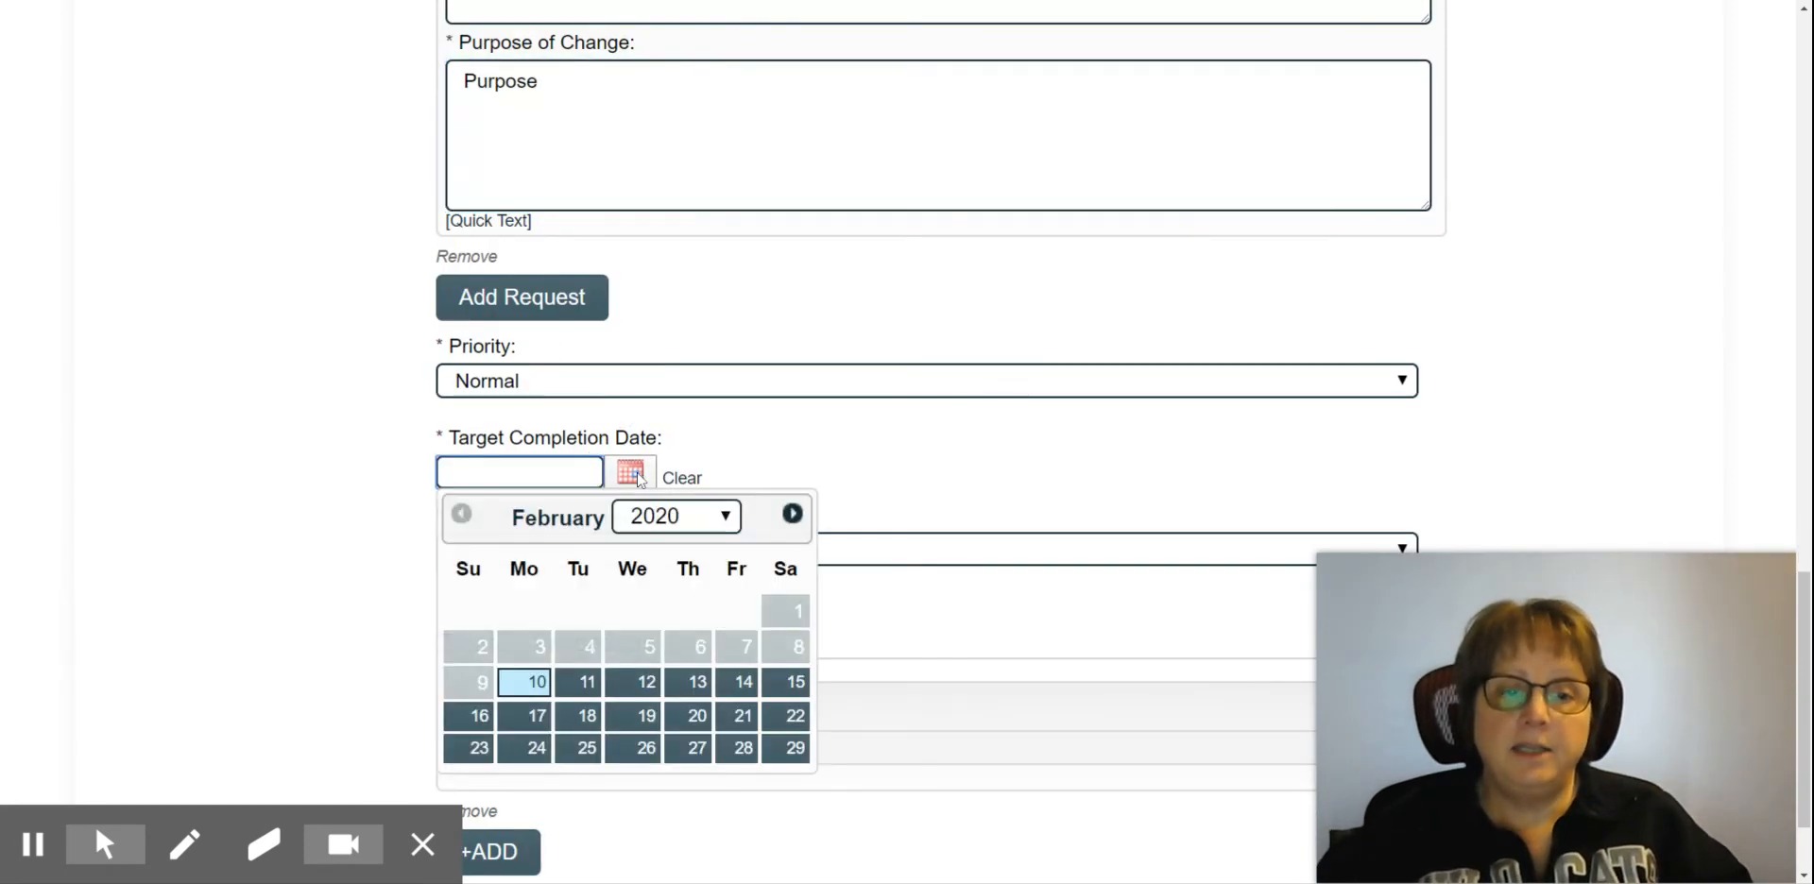
left_click(745, 751)
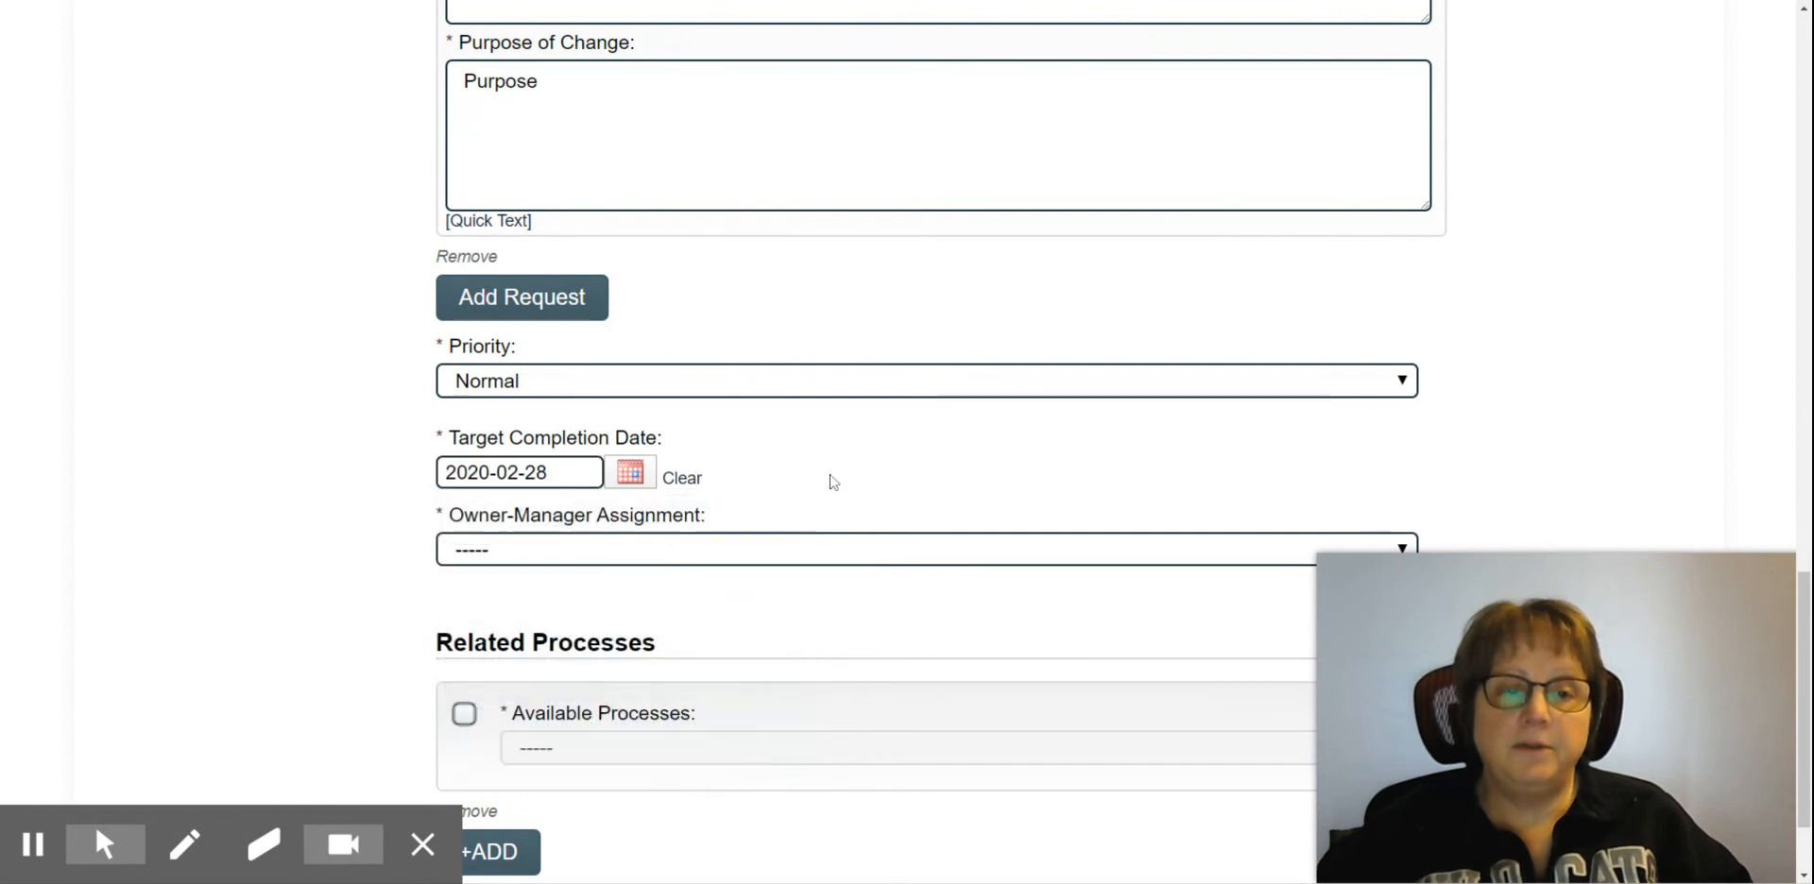
left_click(697, 556)
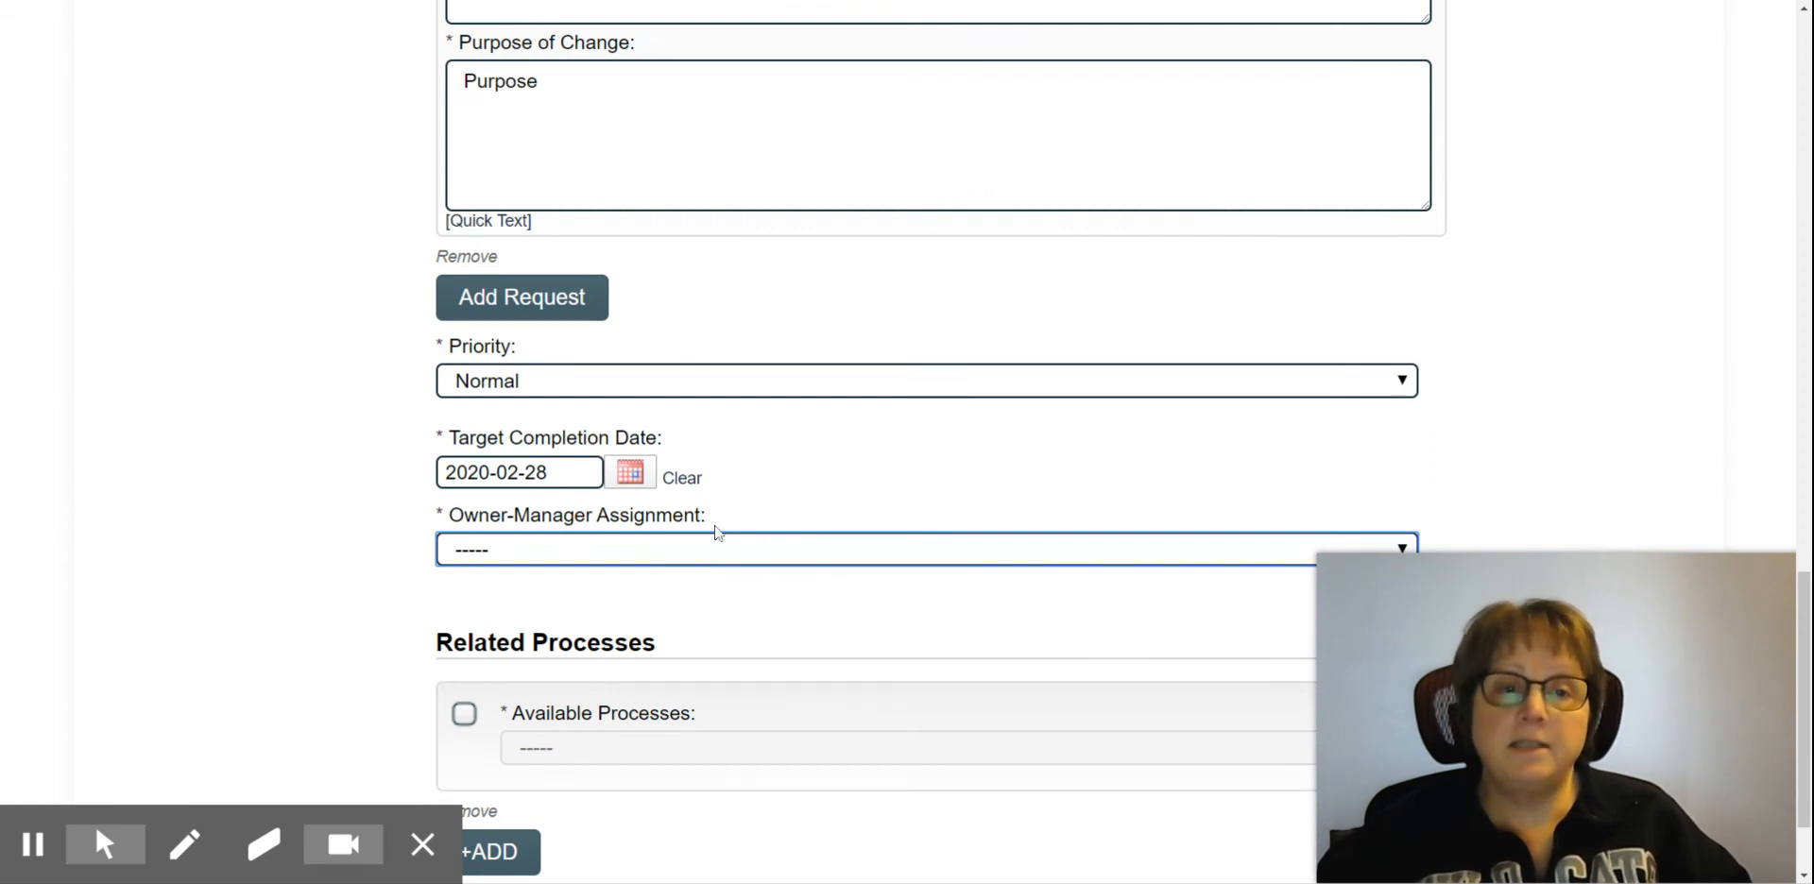
left_click(620, 144)
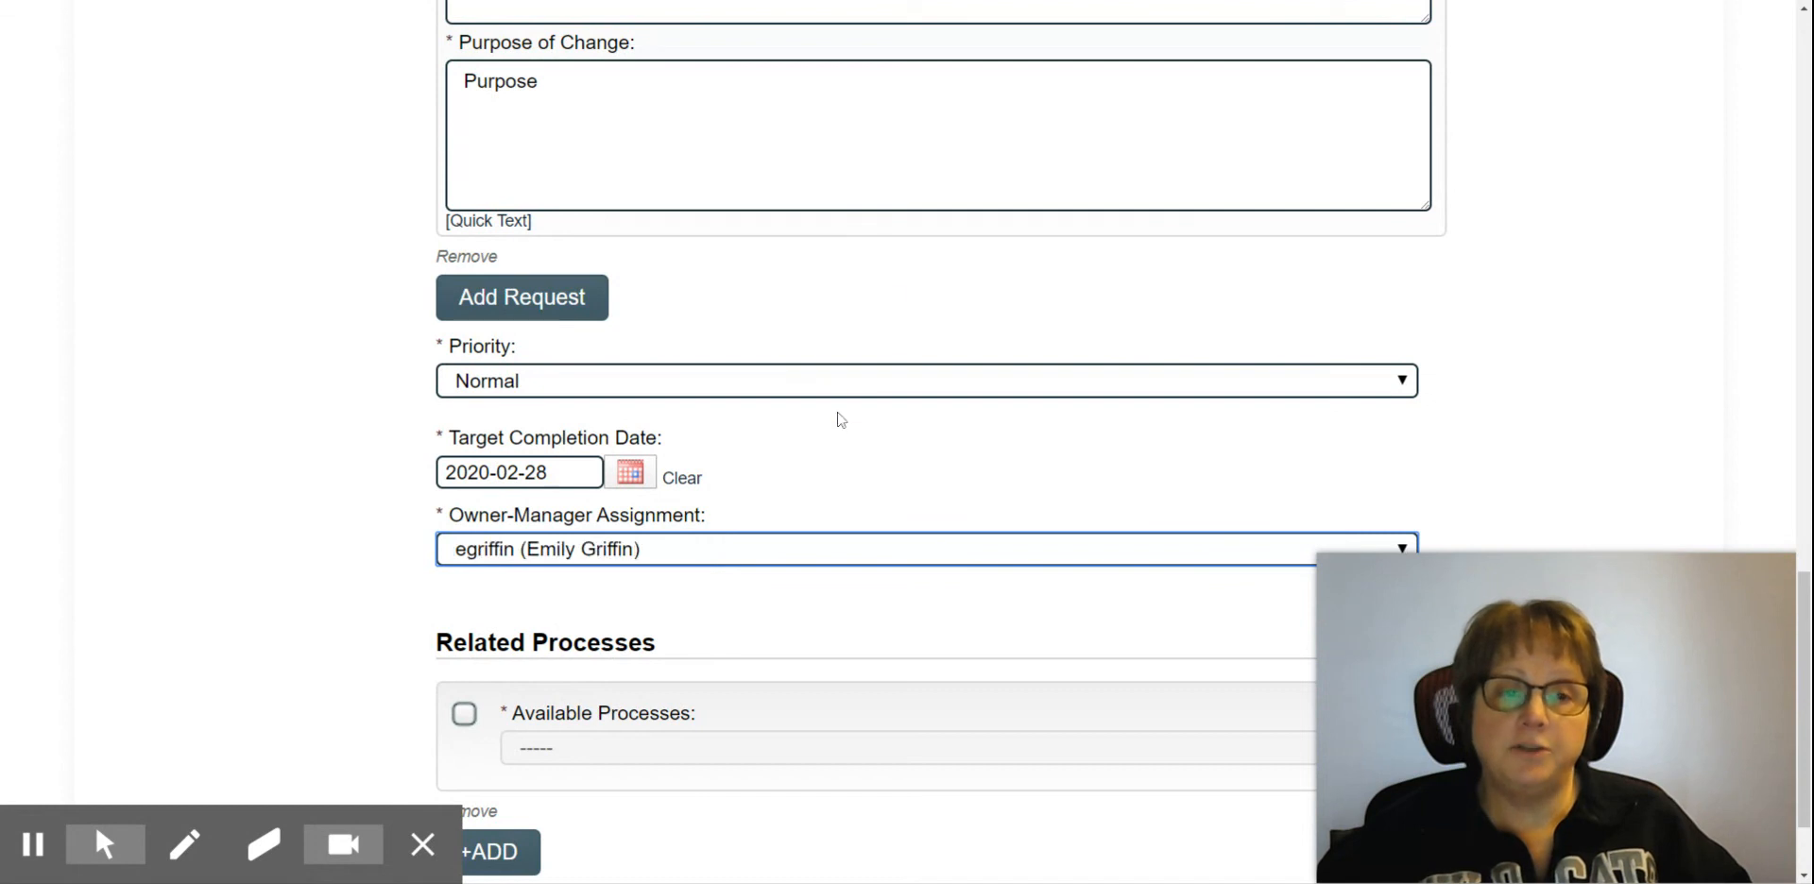
Step: Add a second document request block to the form and remove it again
scroll(841, 397, "down", 3)
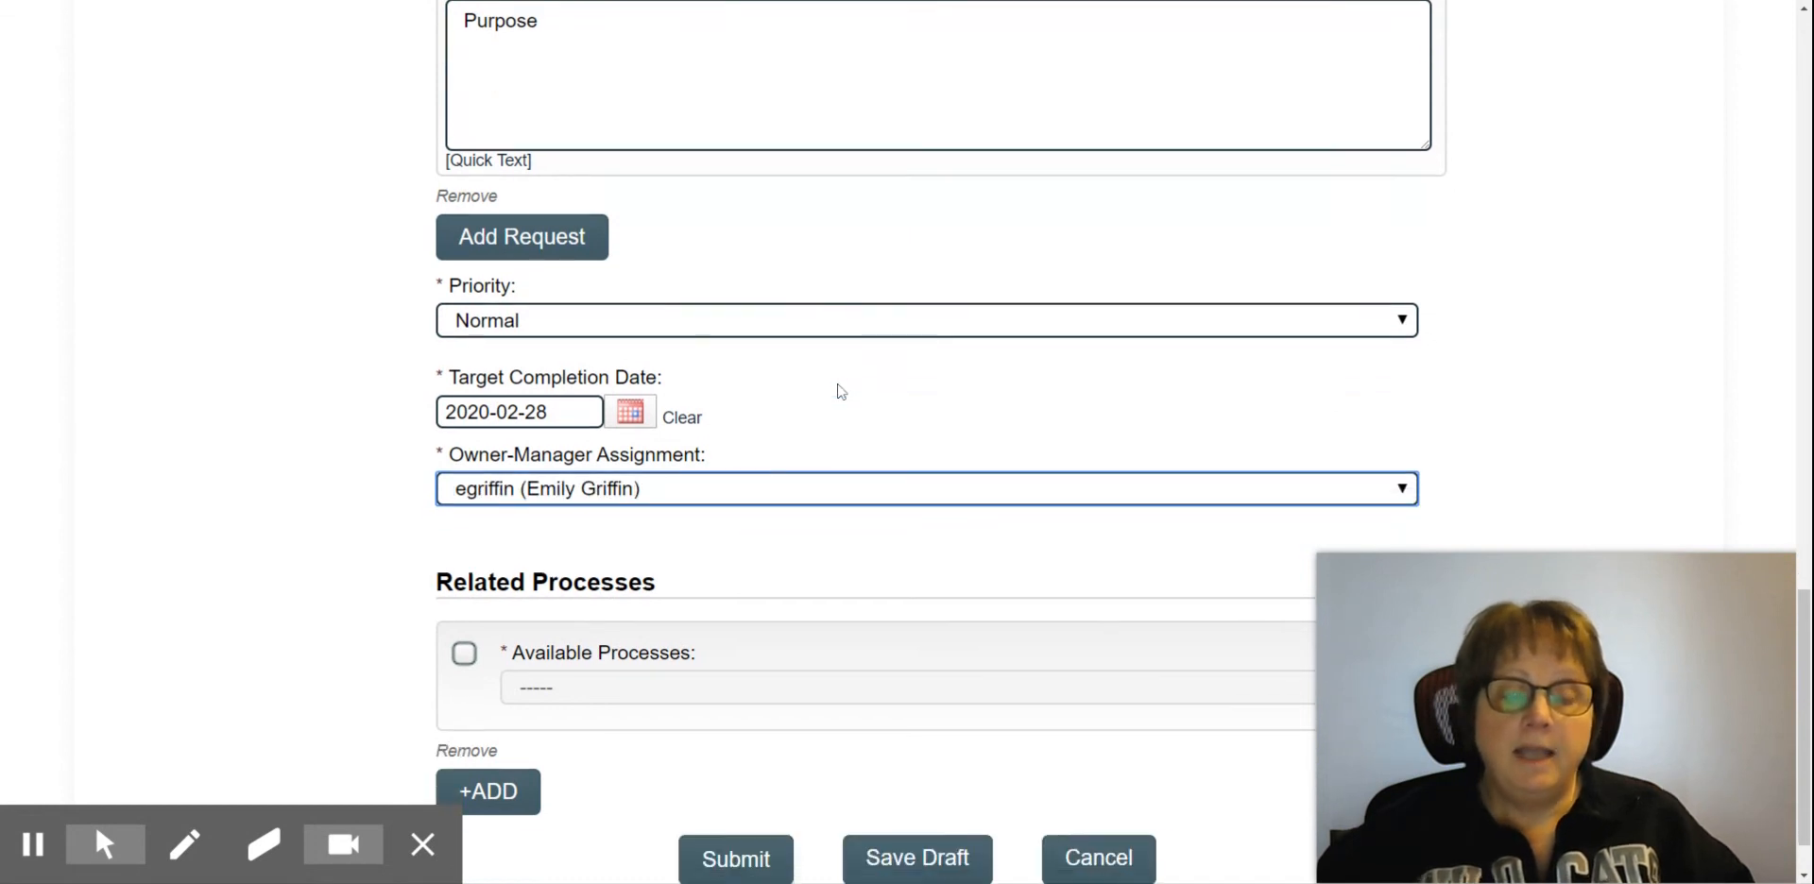
scroll(956, 333, "up", 2)
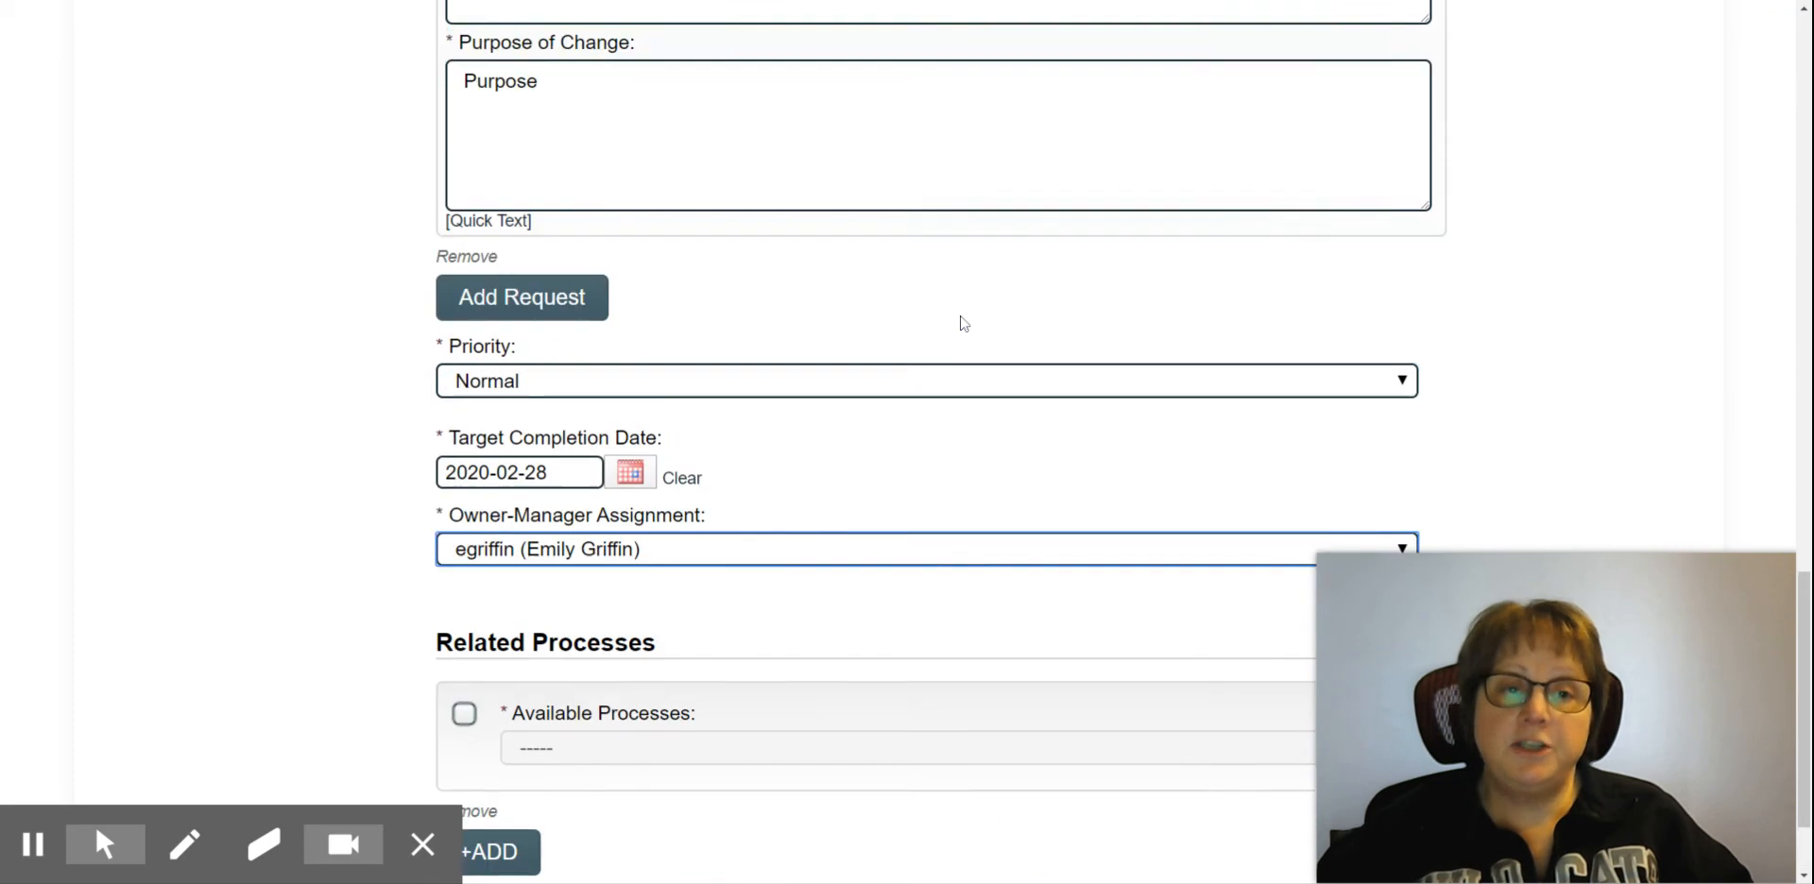
scroll(956, 332, "up", 1)
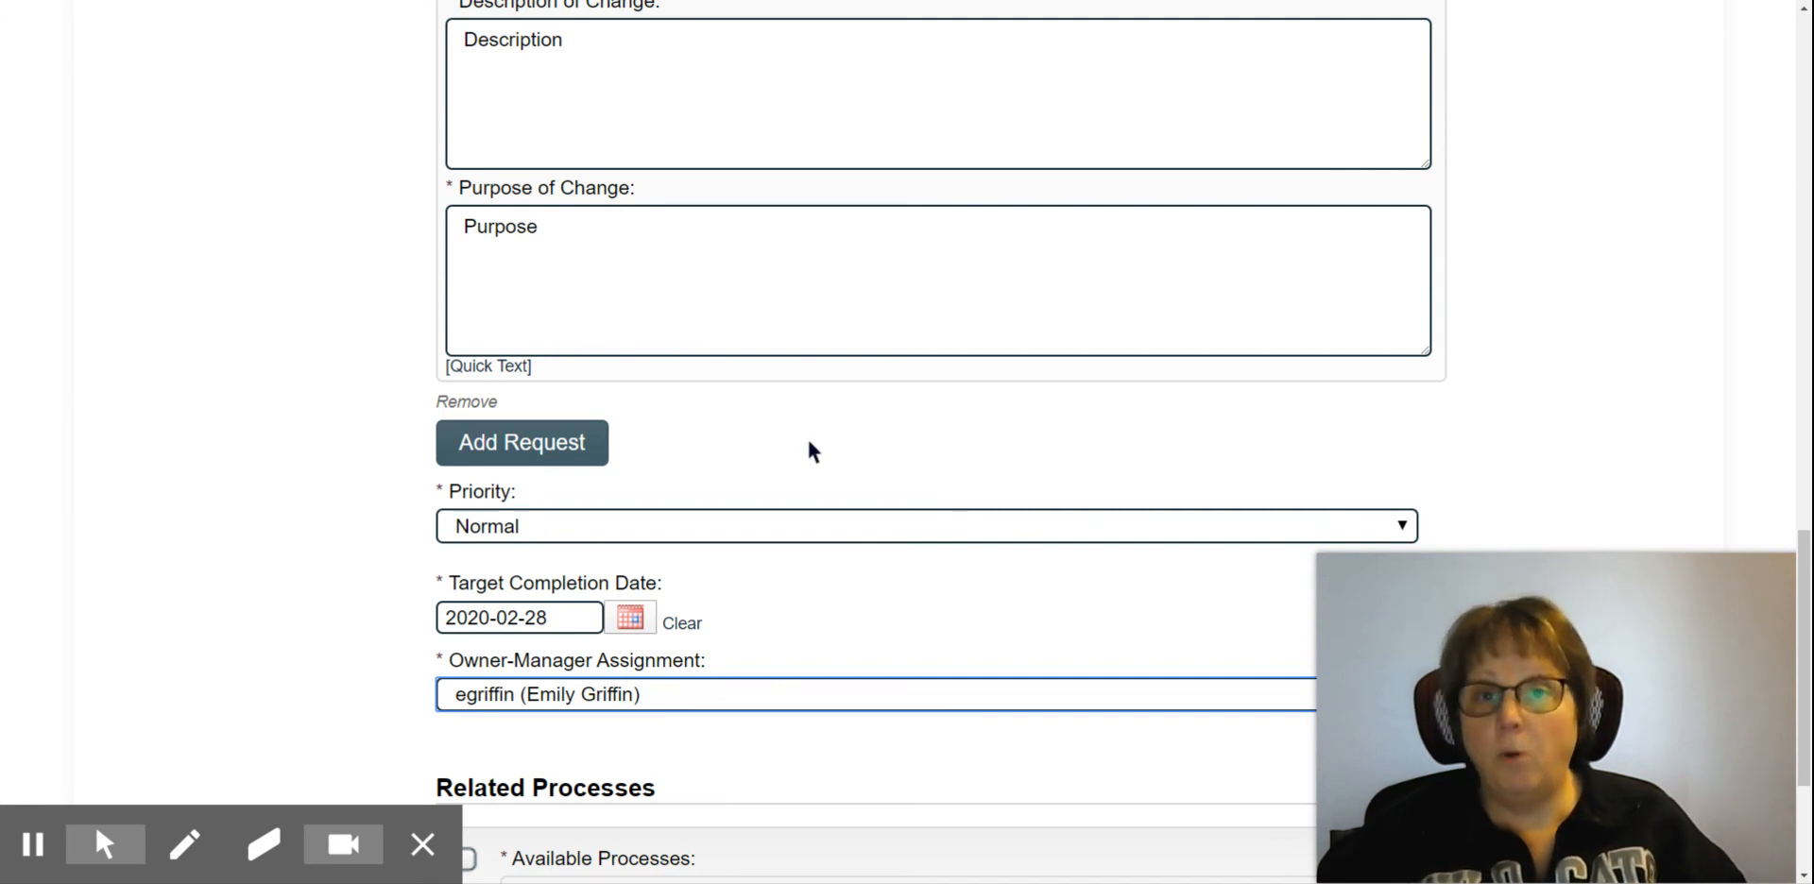
left_click(515, 444)
scroll(749, 437, "down", 3)
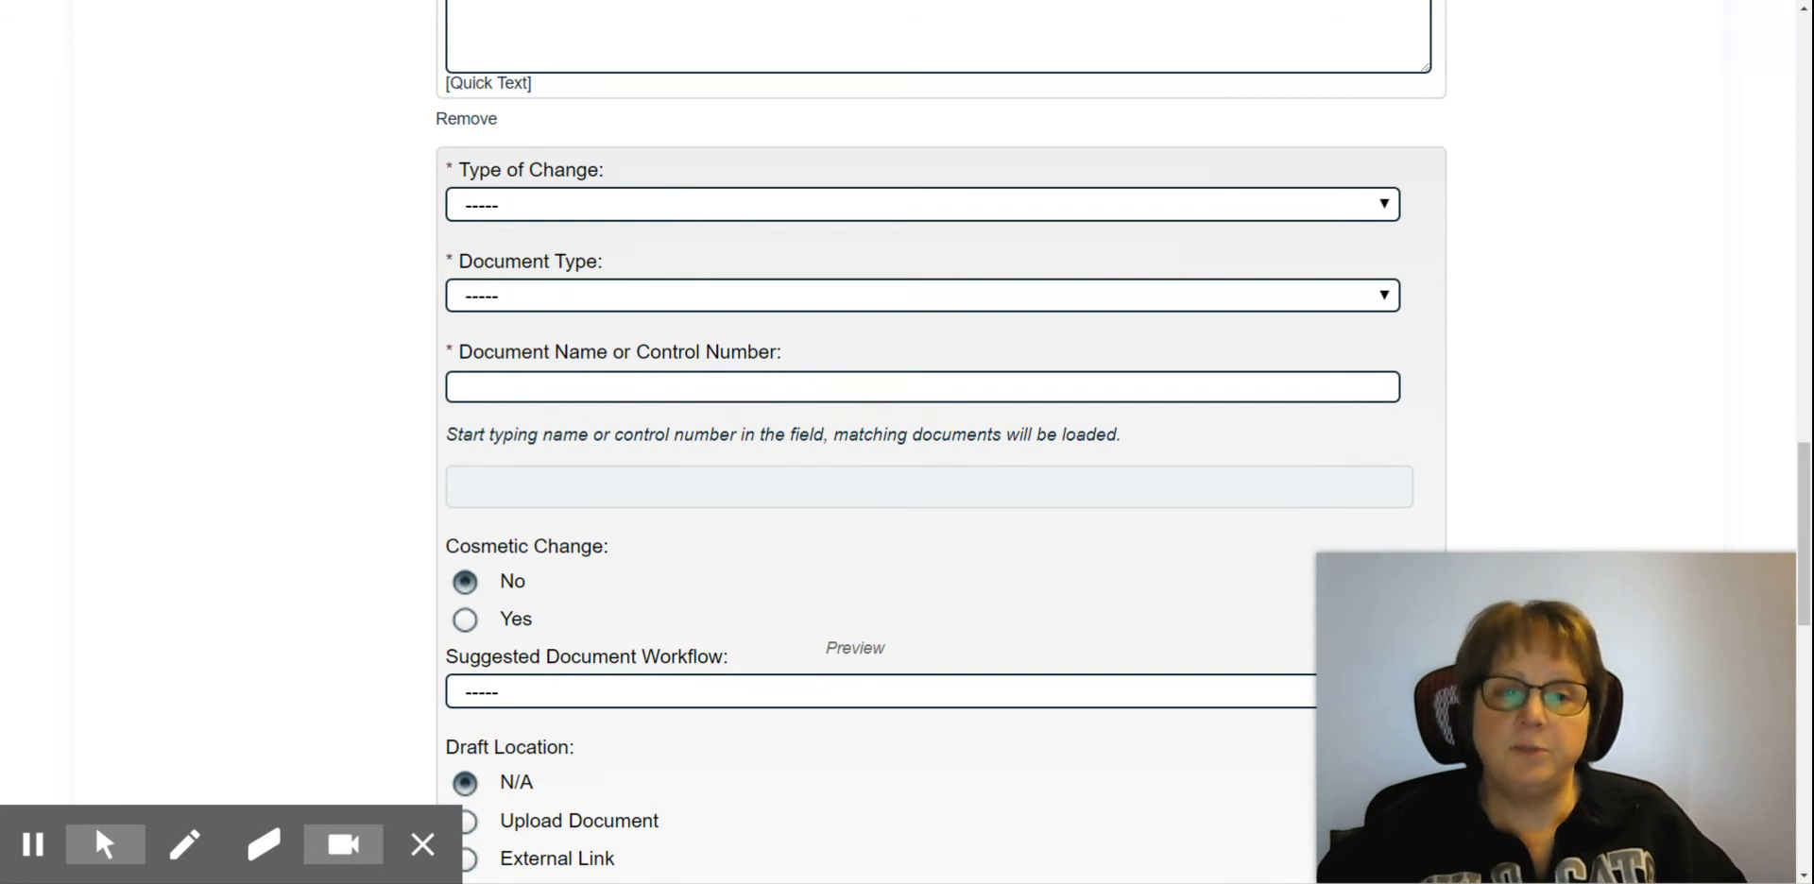
scroll(907, 442, "down", 8)
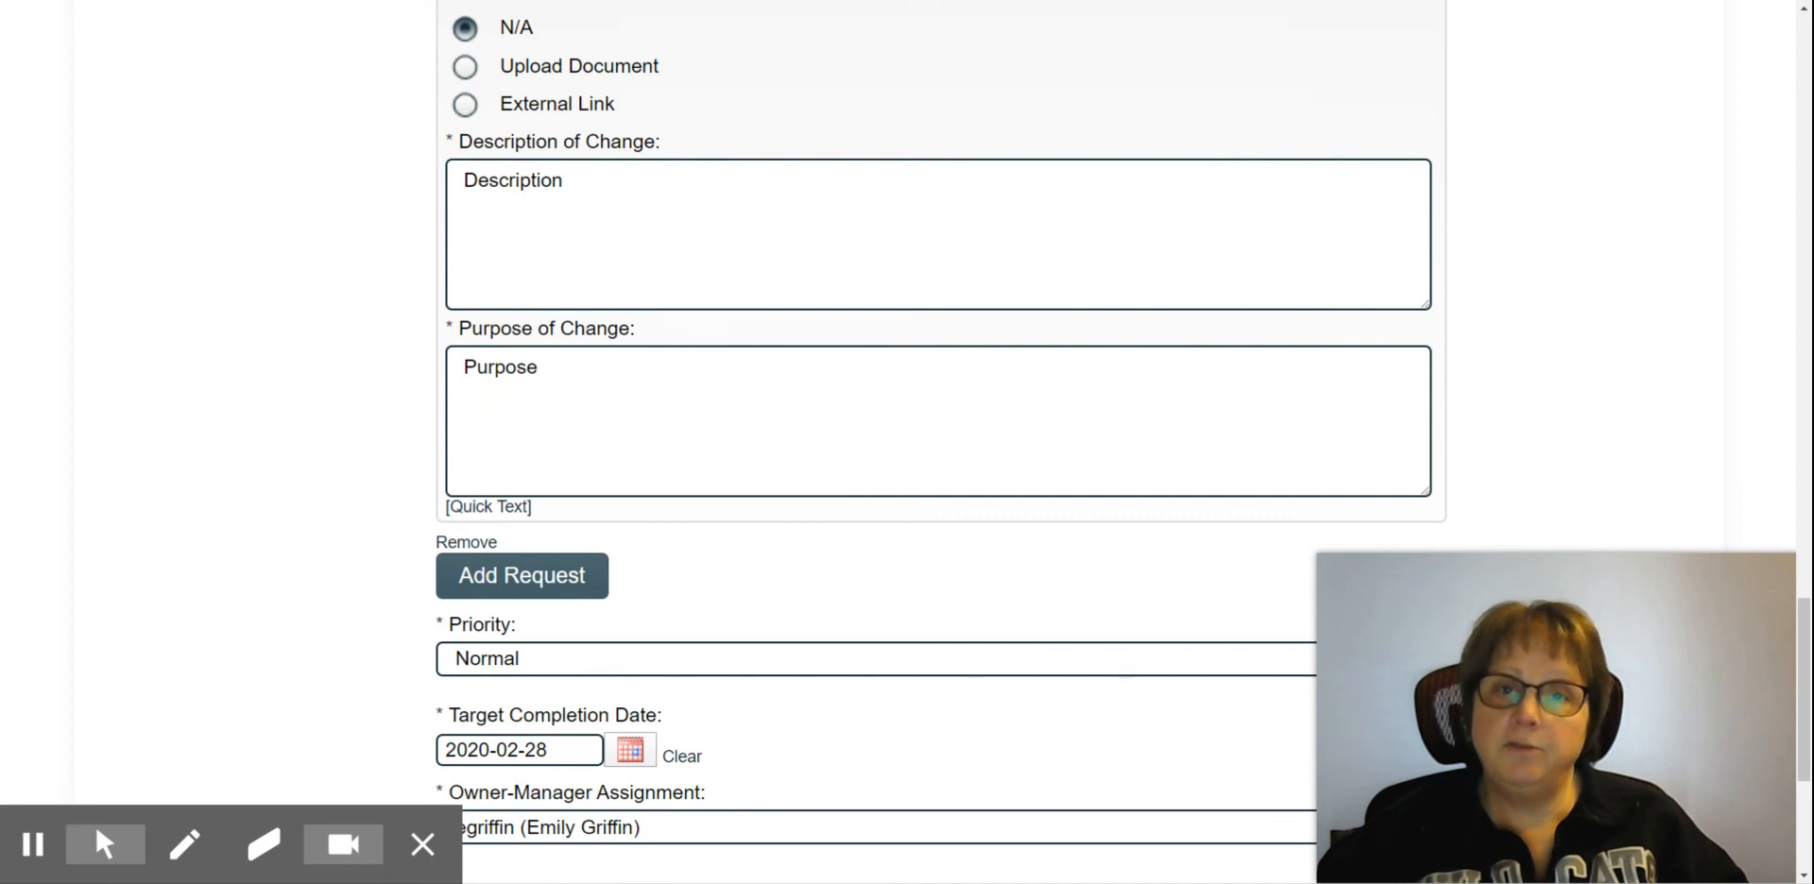
scroll(620, 315, "down", 2)
left_click(476, 353)
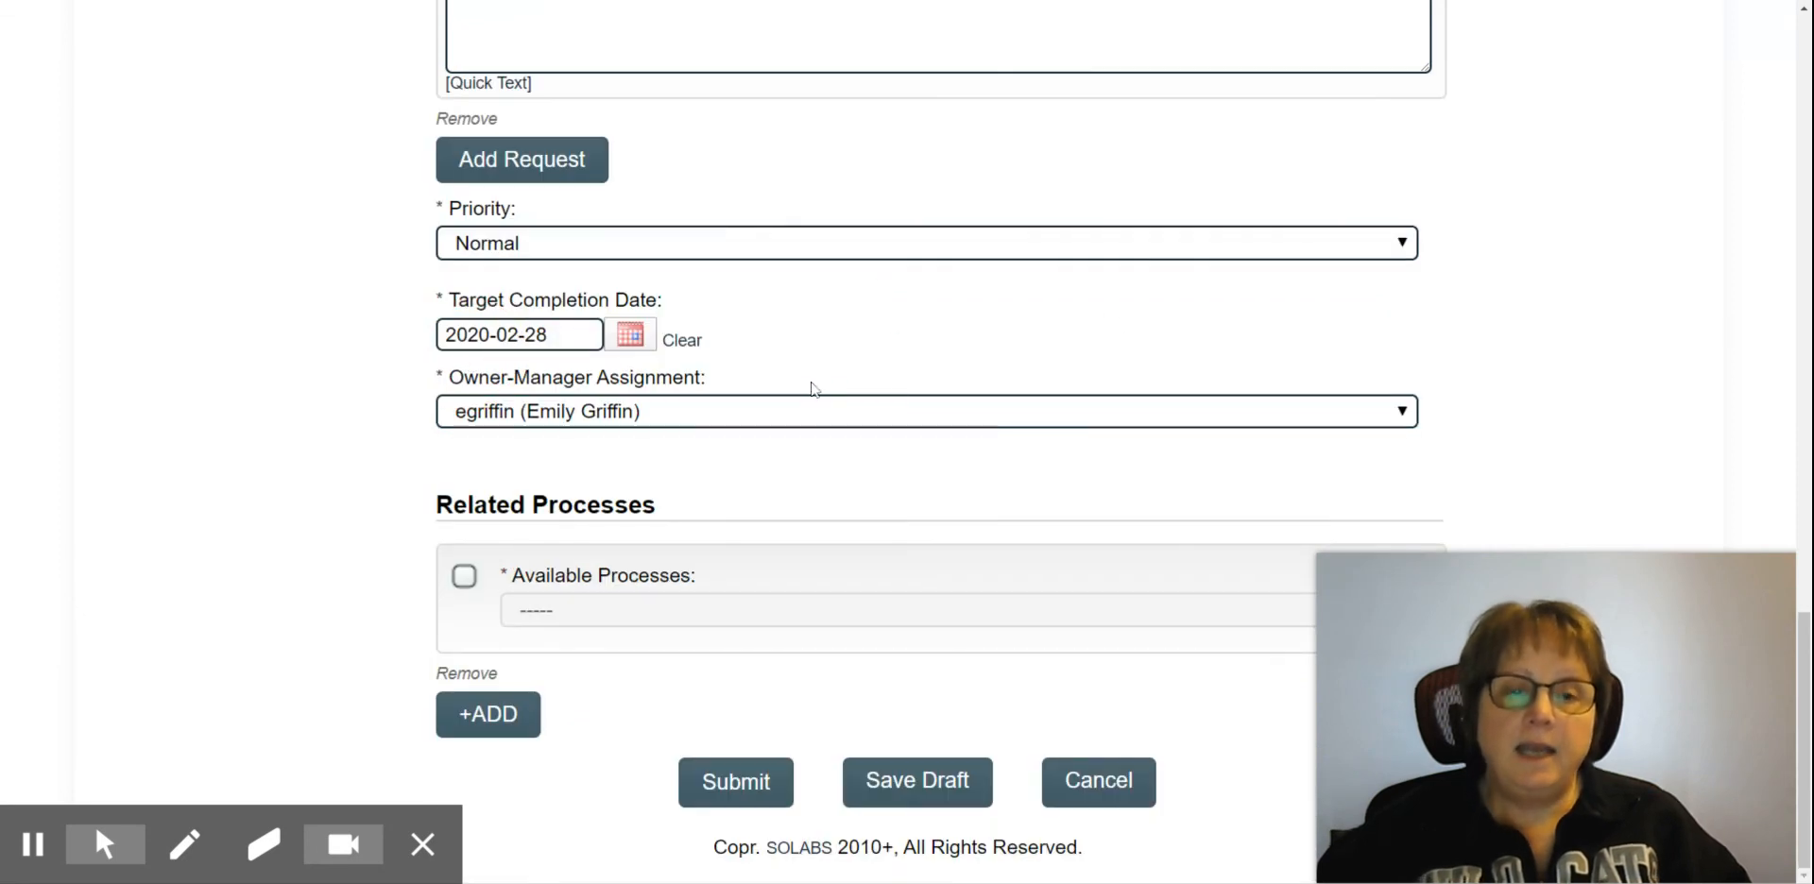
Step: Submit the change request and confirm its e-signature by entering the account password
left_click(716, 784)
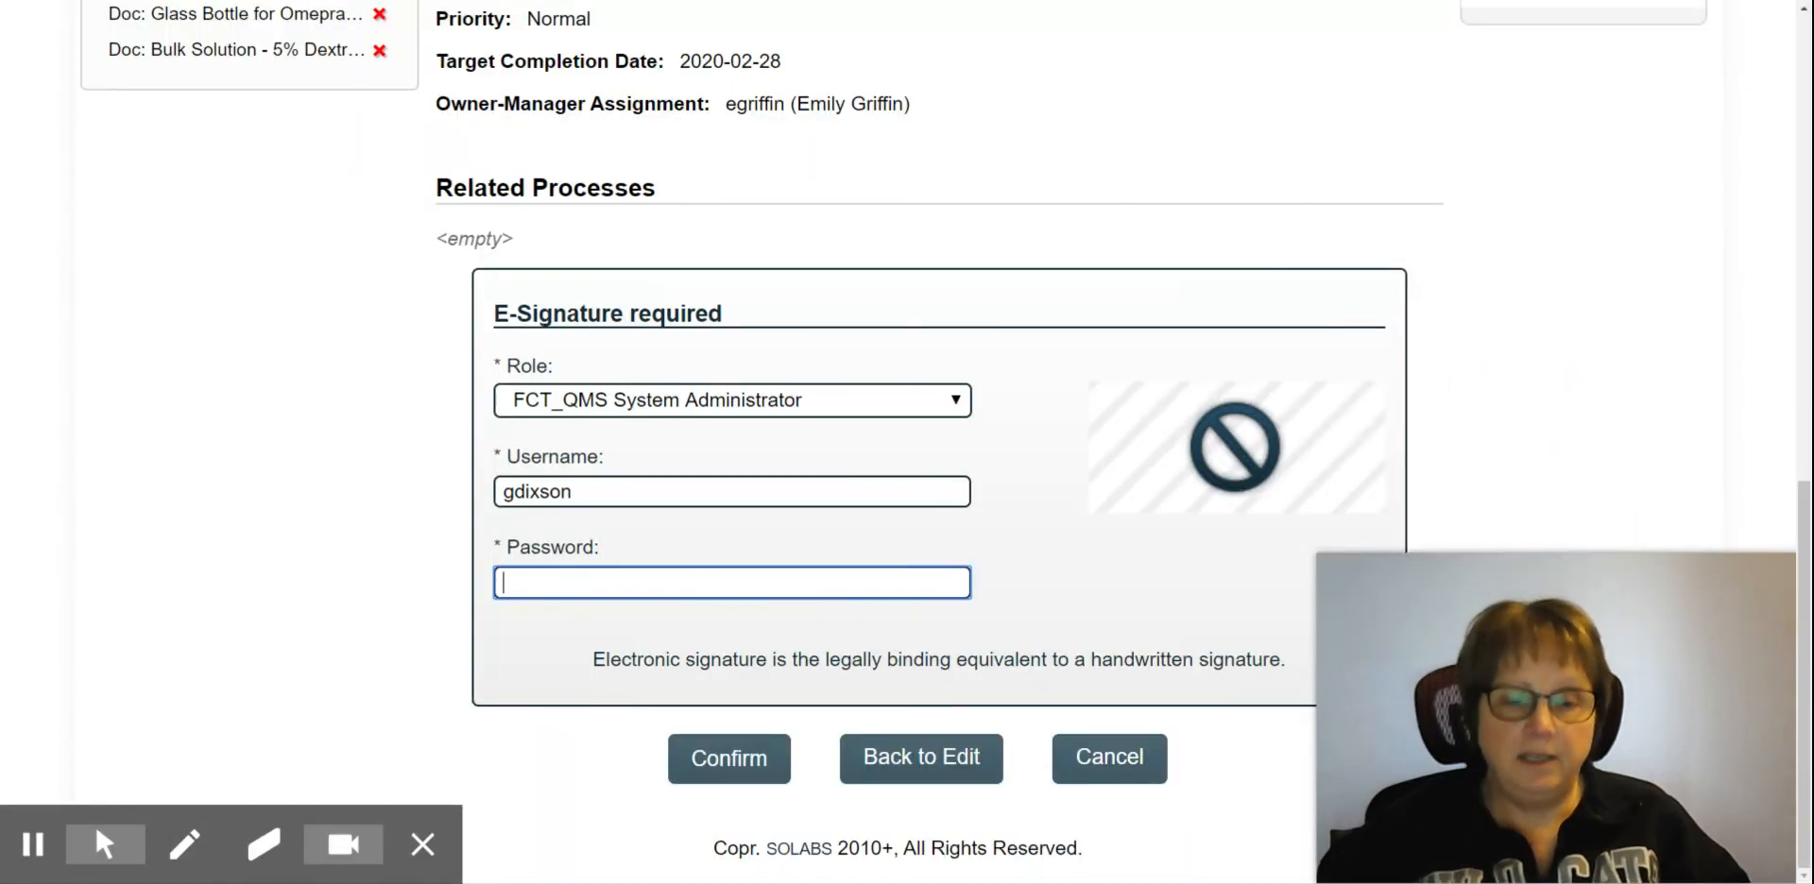
type("•••")
left_click(729, 767)
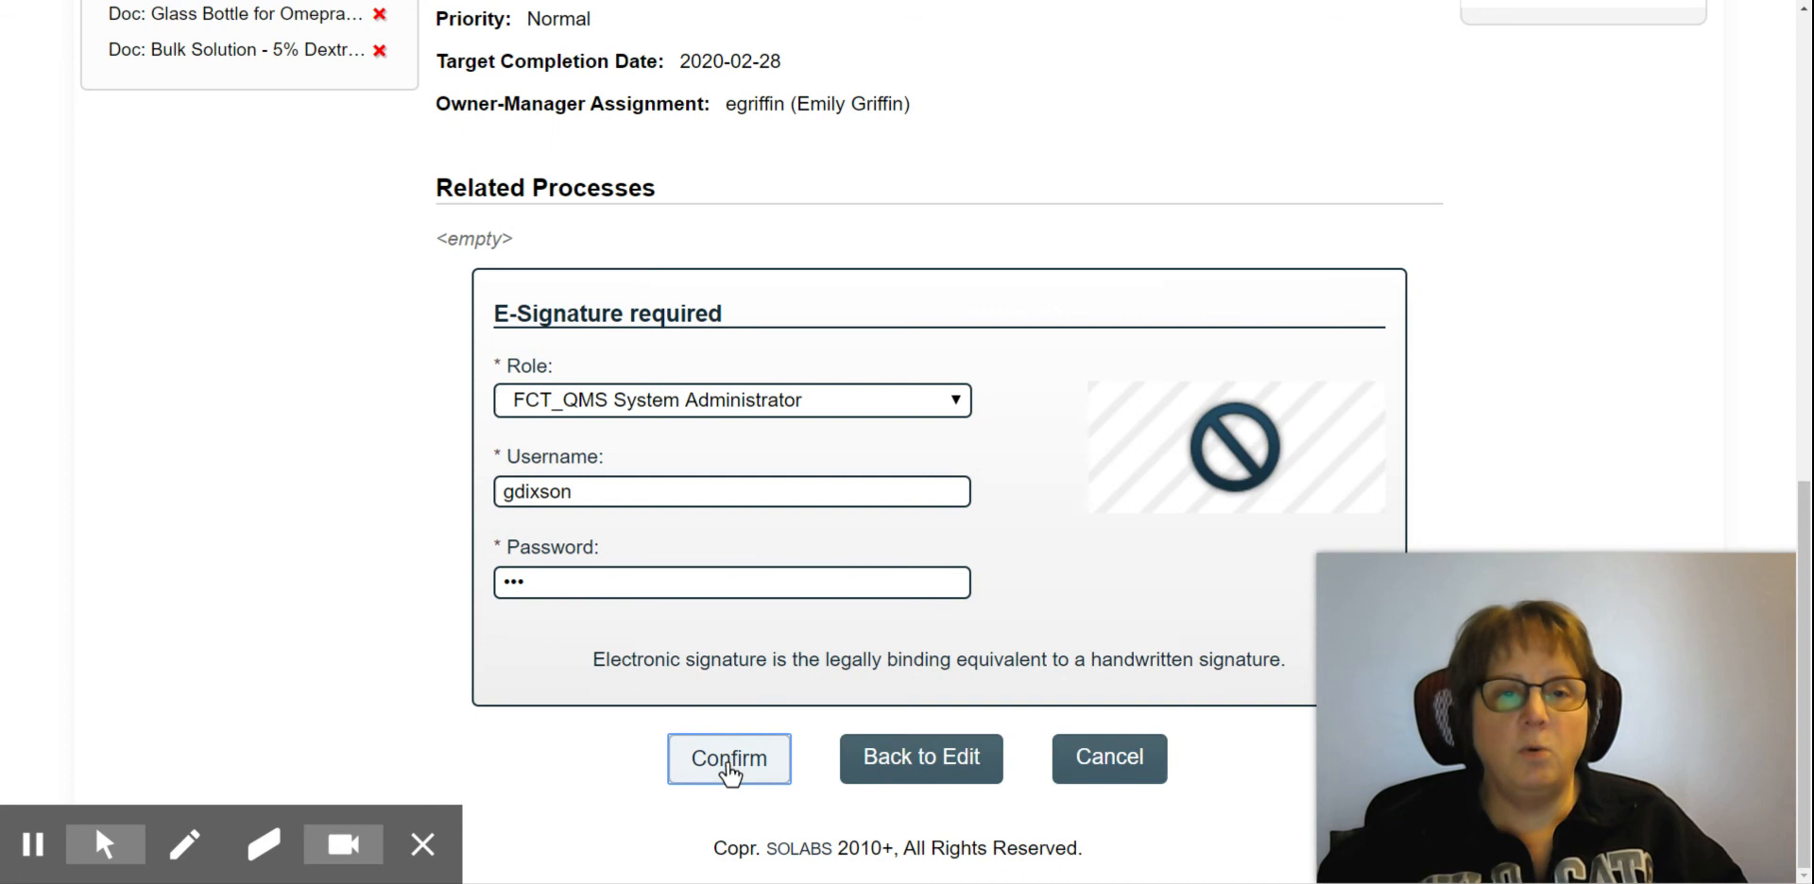
left_click(729, 770)
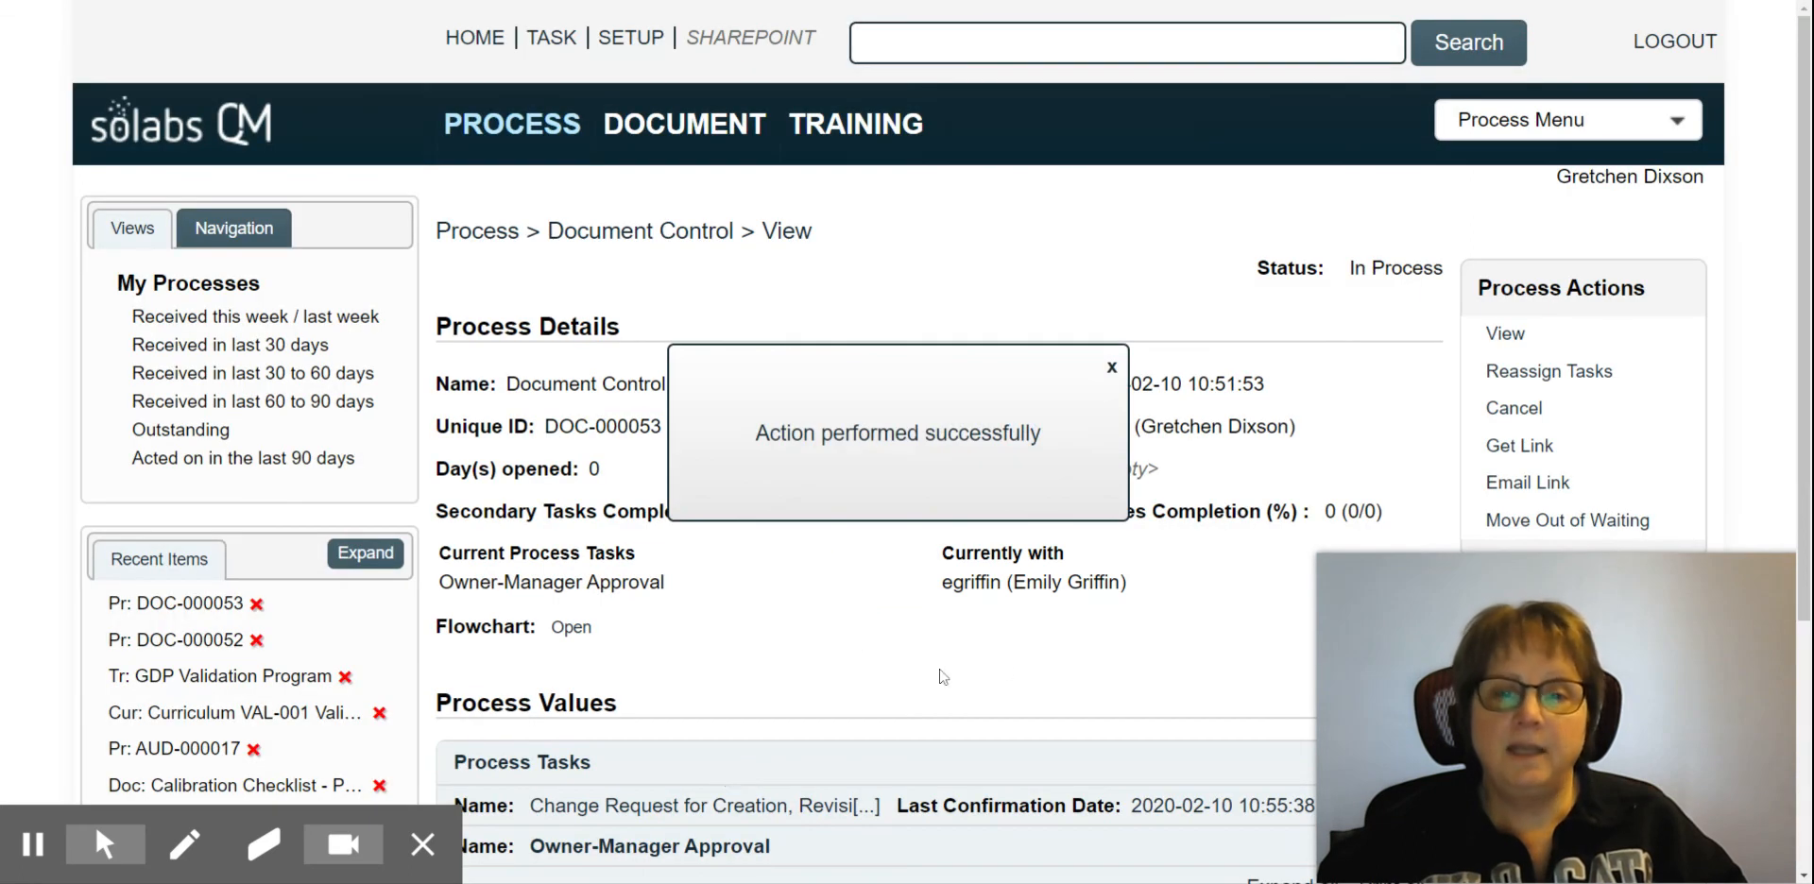